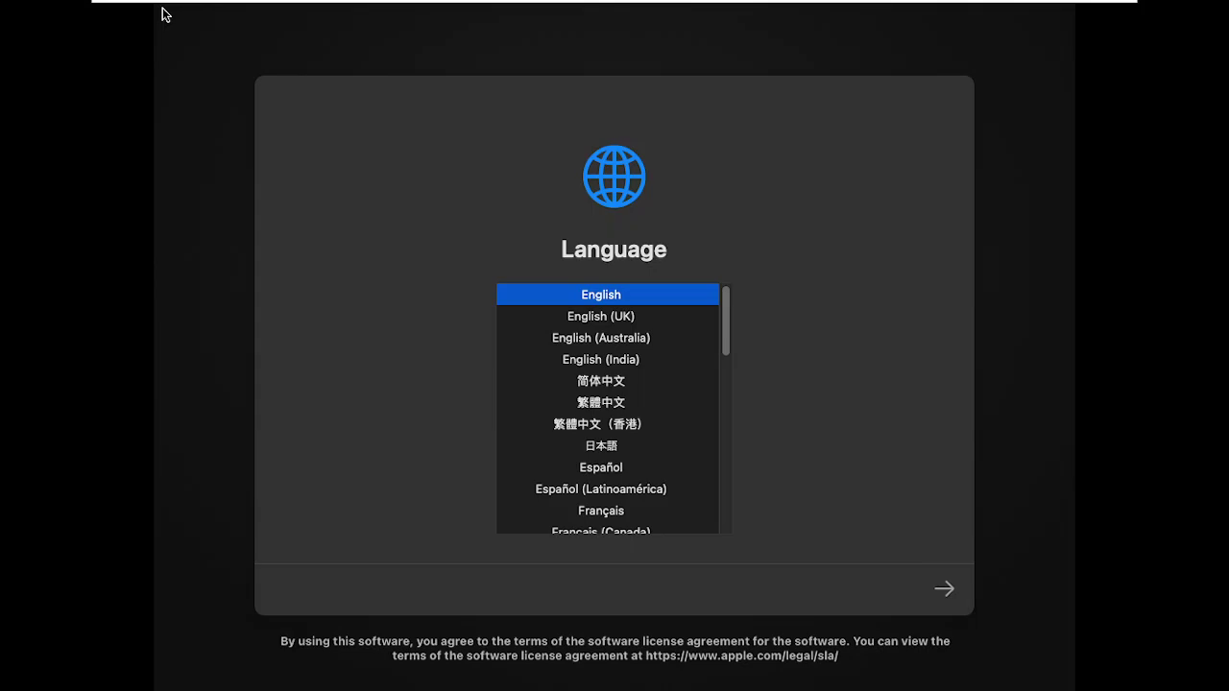
Step: Select Suomi as the macOS installer language and continue to the recovery utilities
click(832, 346)
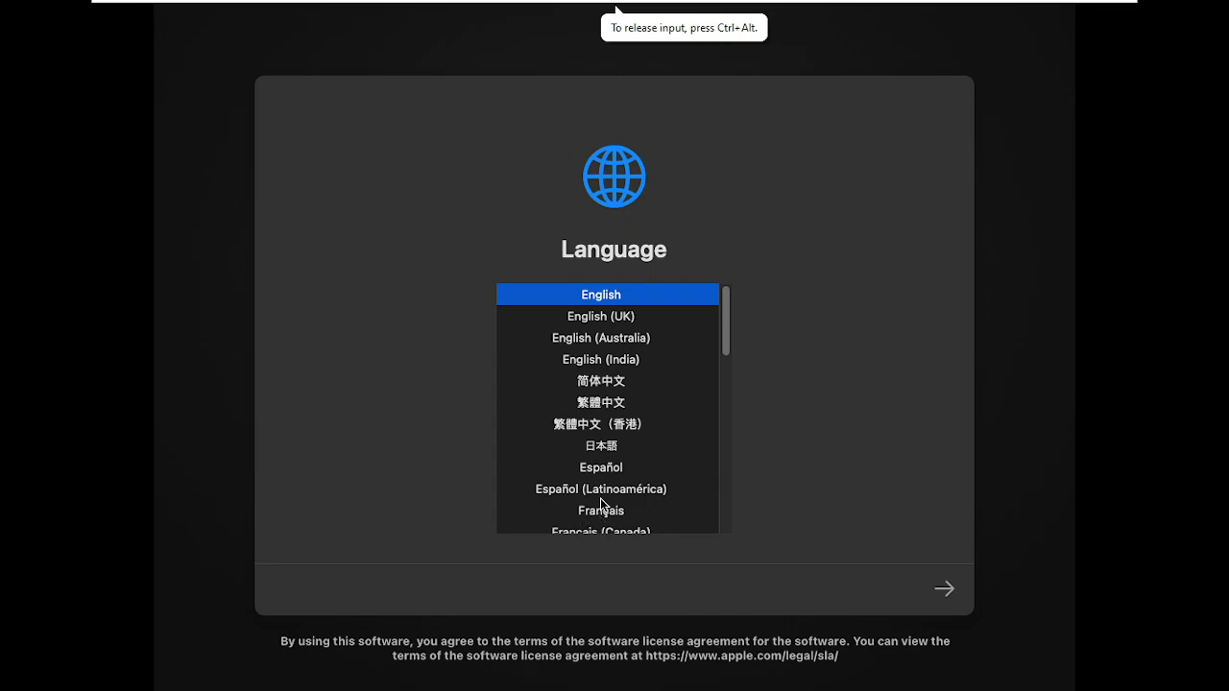
scroll(603, 471, down, 1)
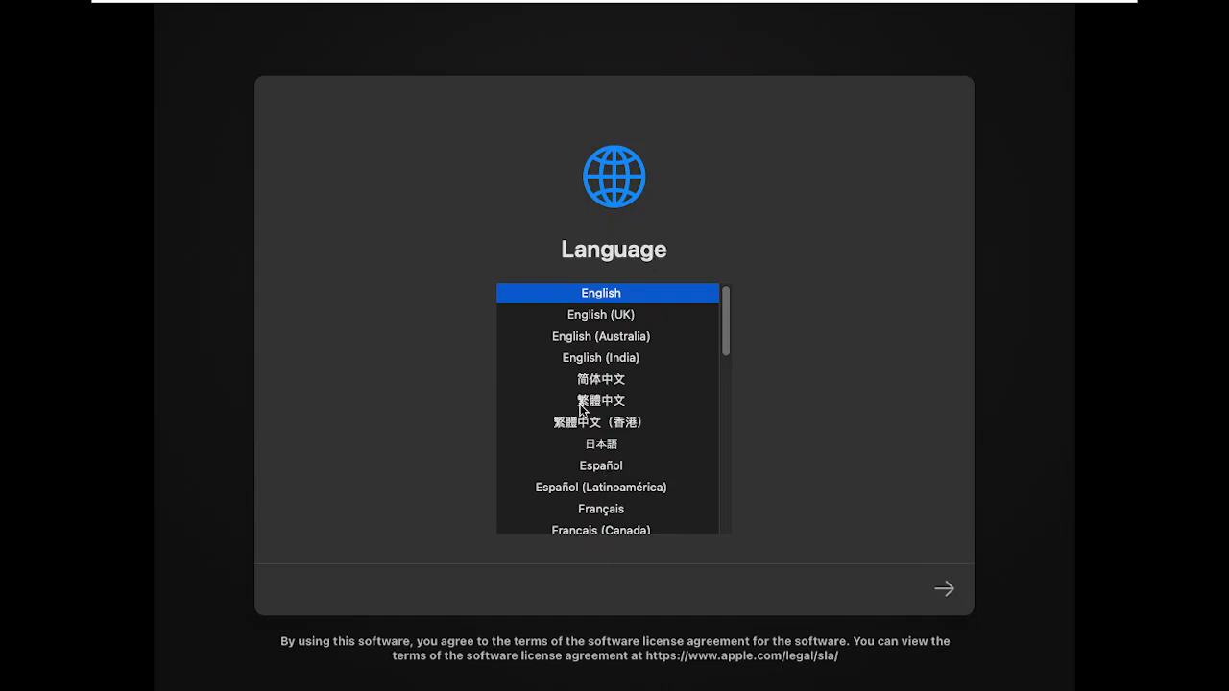
scroll(579, 408, down, 15)
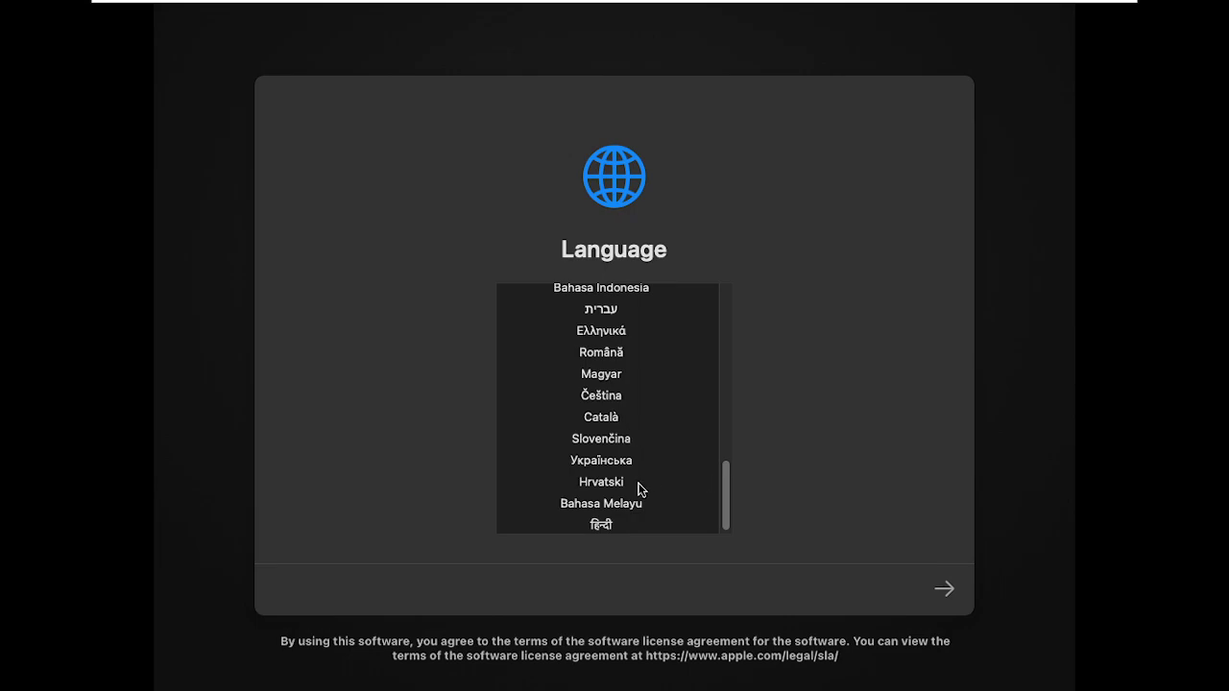
scroll(641, 489, up, 1)
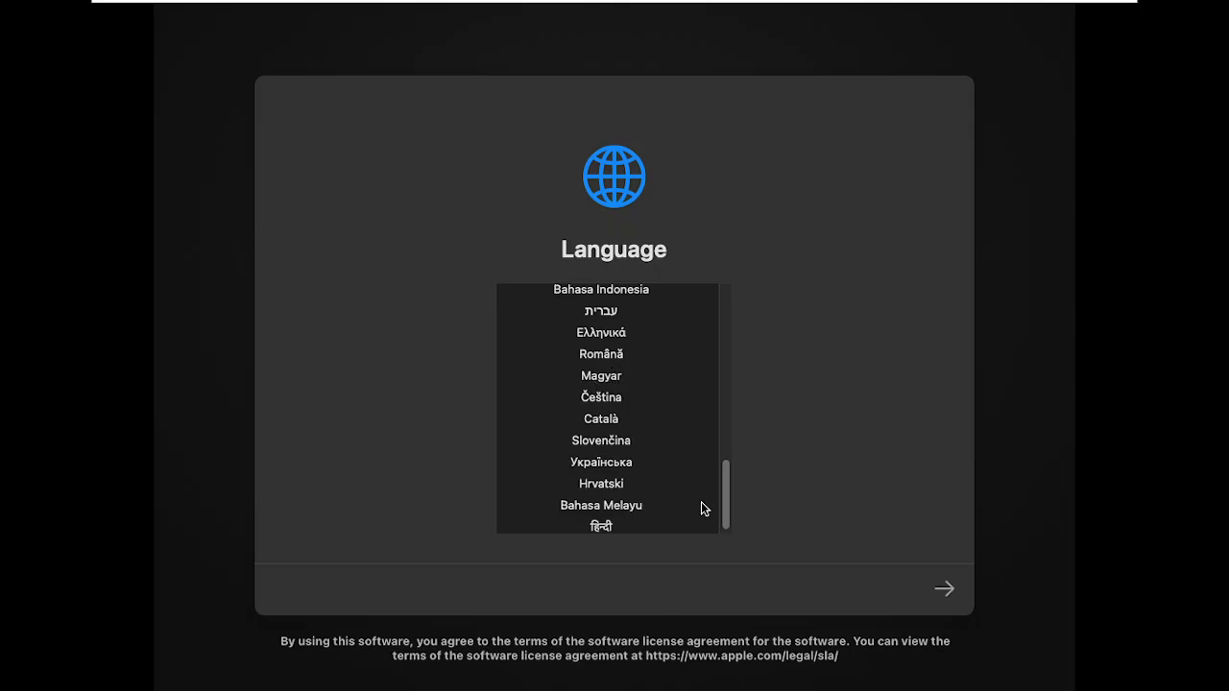
drag(727, 506, 720, 456)
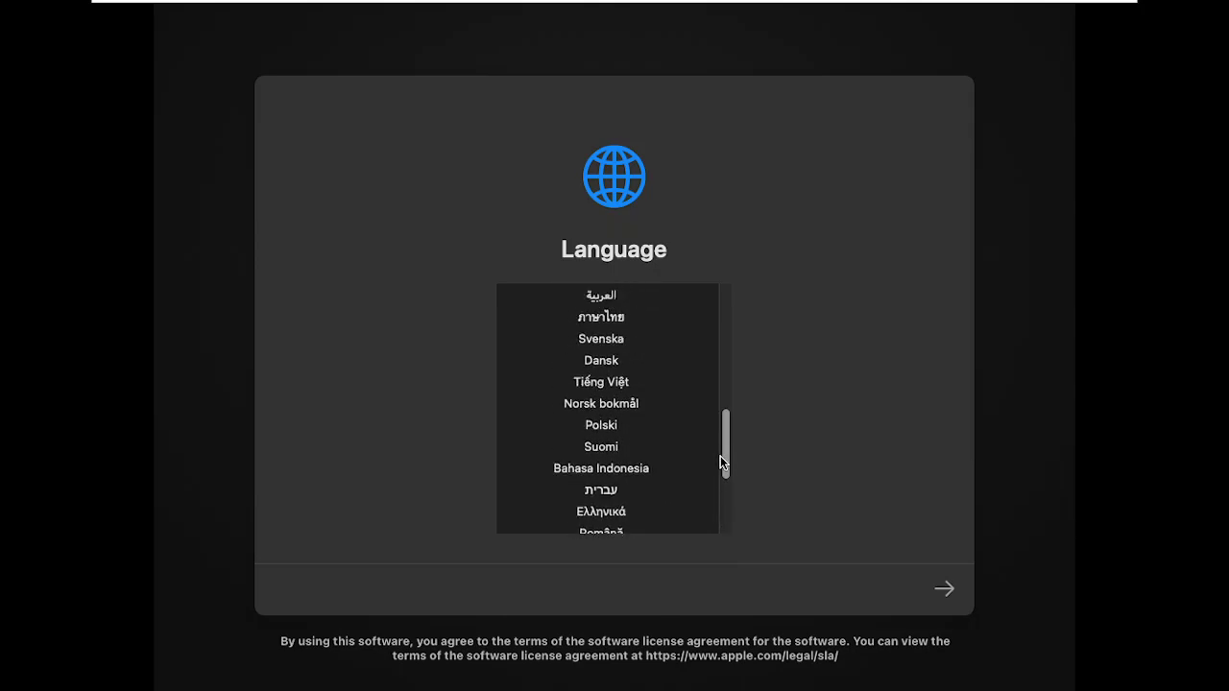
click(603, 451)
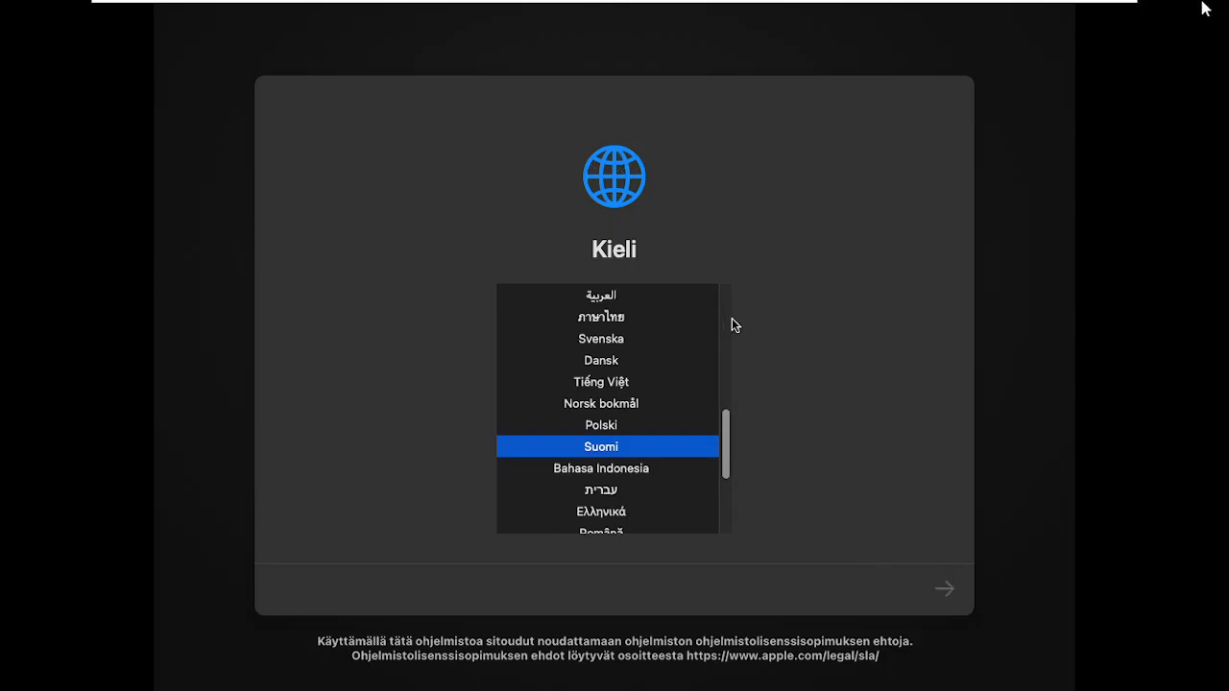
click(1073, 297)
key(Return)
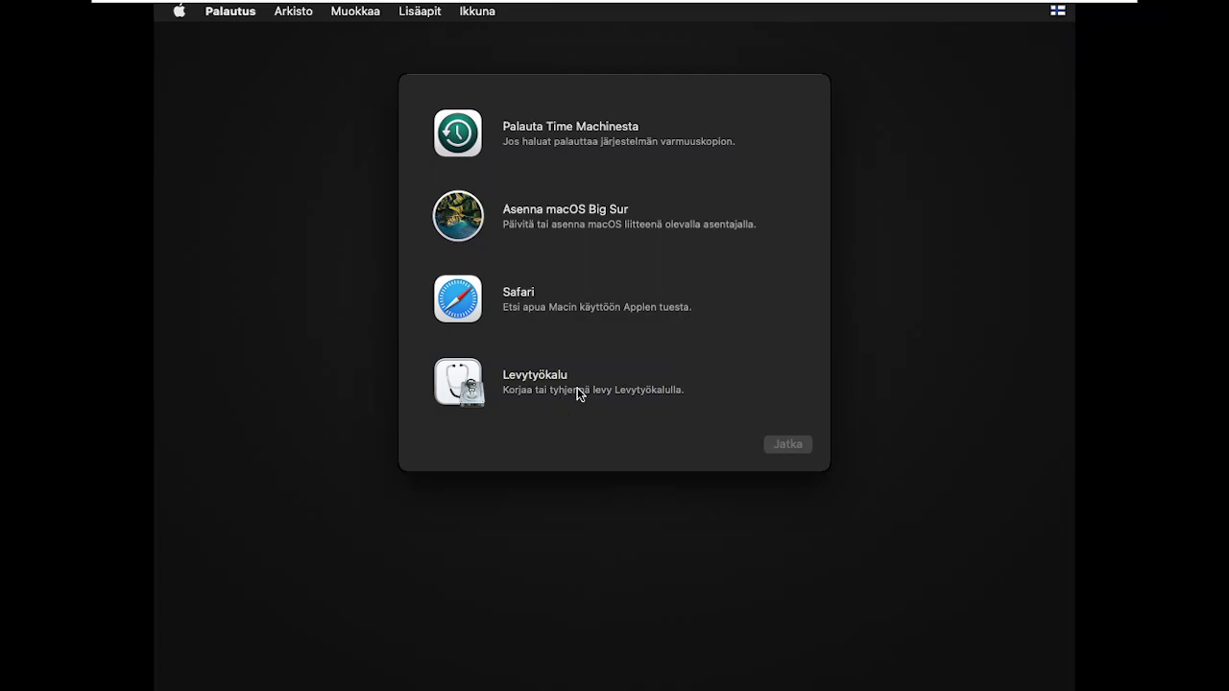
Step: Open Disk Utility (Levytyökalu) and set its sidebar to show all devices
click(577, 388)
click(788, 446)
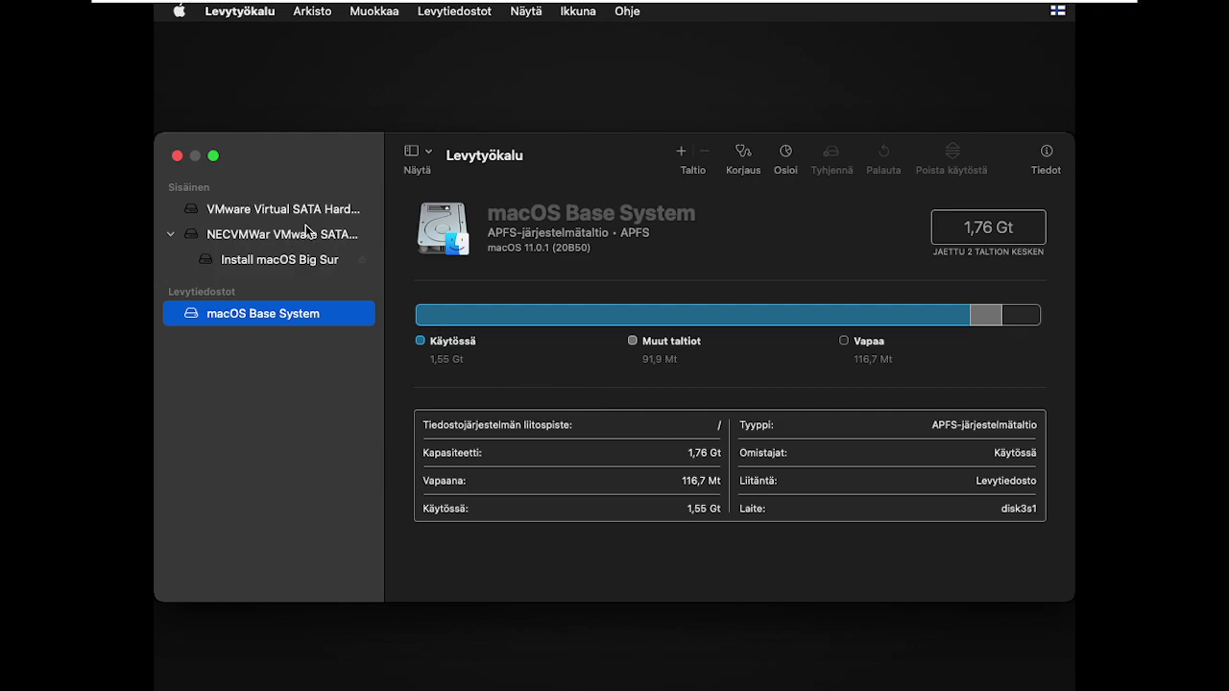
click(428, 153)
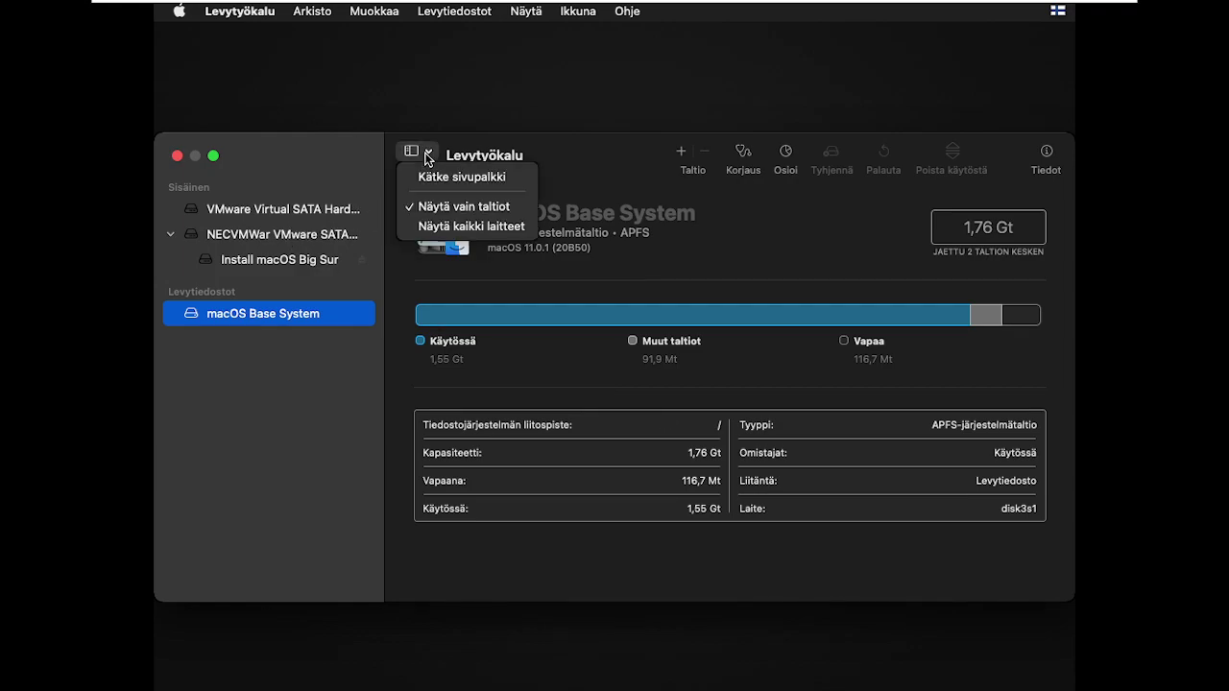
click(427, 223)
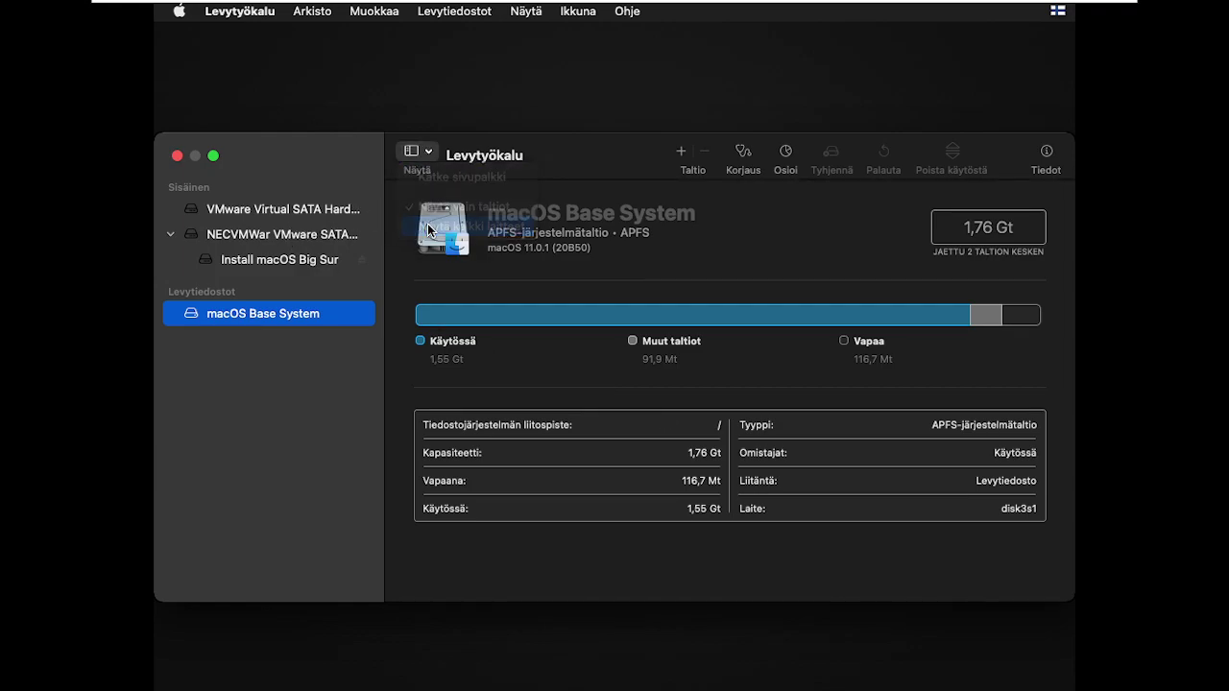
Step: Erase VMware Virtual SATA Hard Drive Media as APFS with a GUID partition map, naming it macOS Big Sur, and close Disk Utility
click(280, 213)
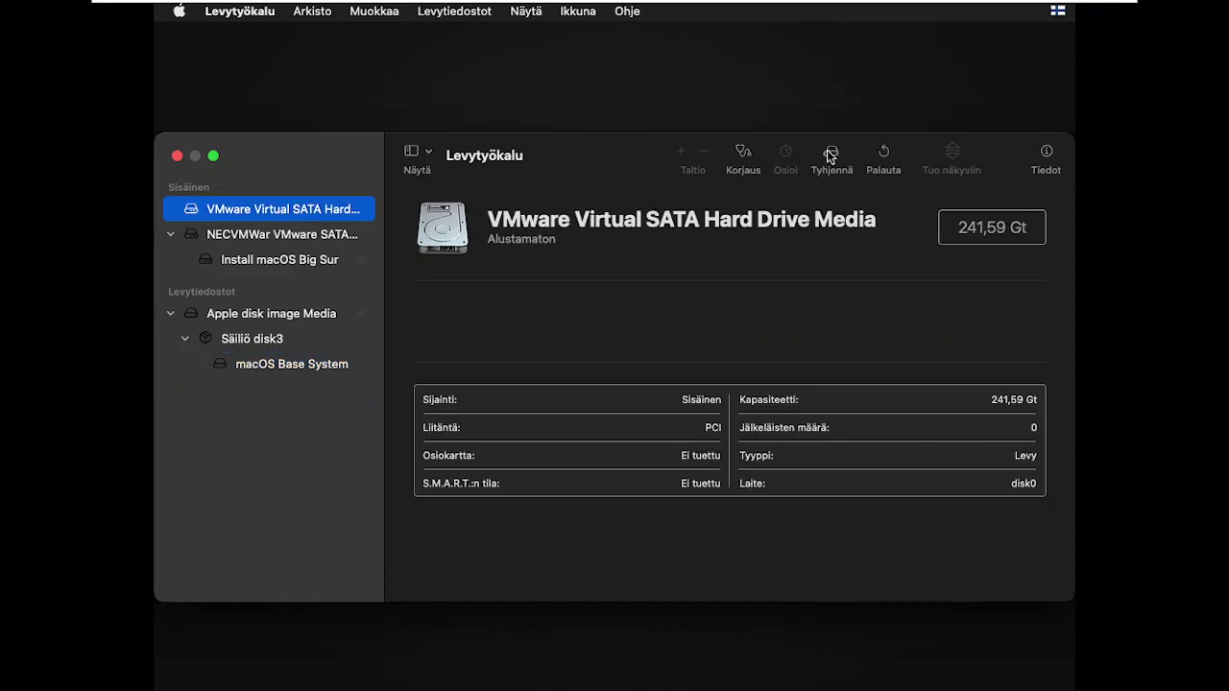
click(831, 157)
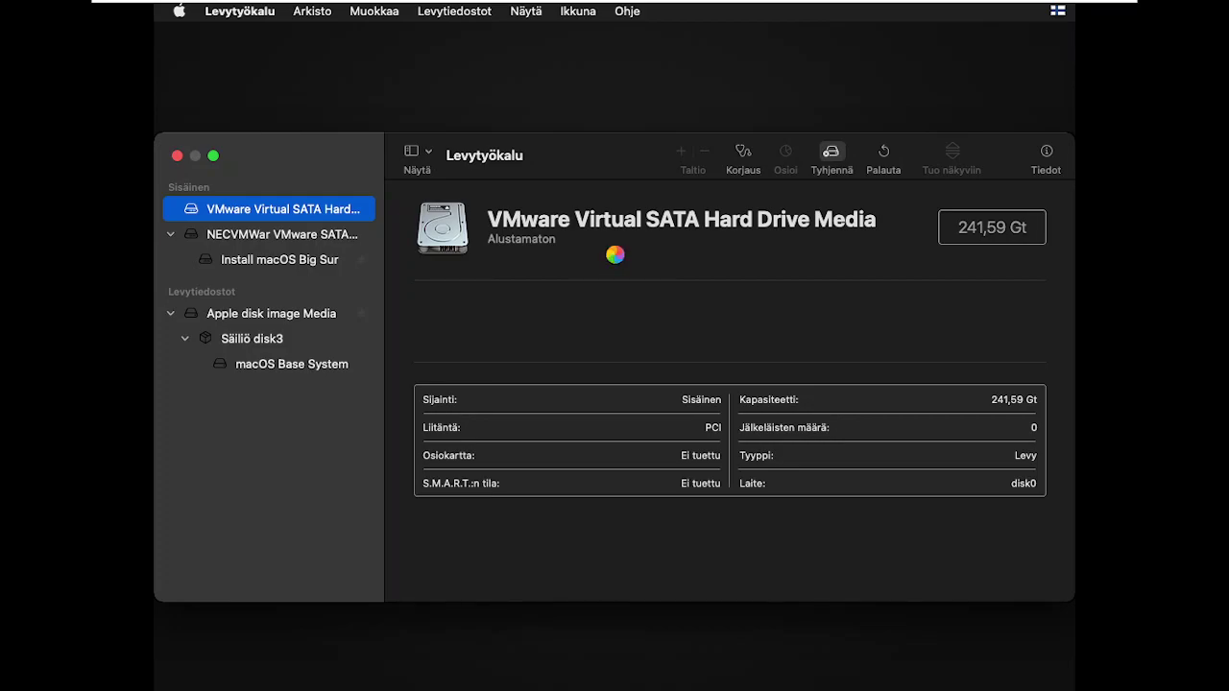
text(mac)
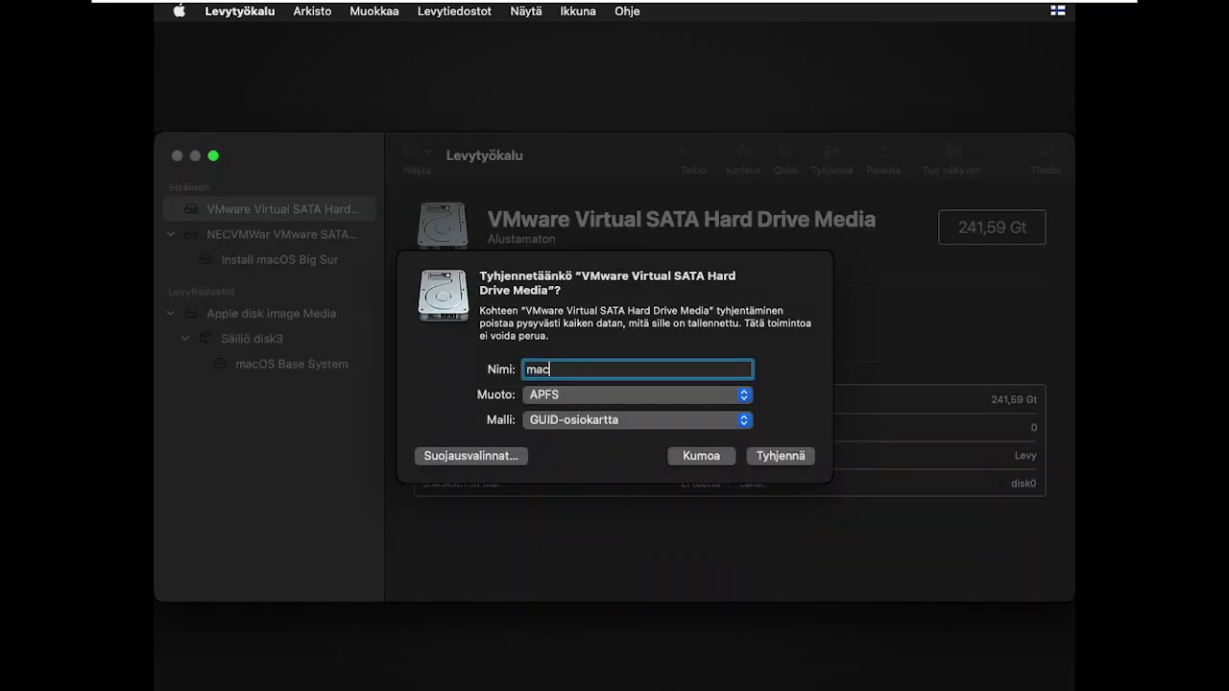
text(OS Big Sur)
key(BackSpace)
key(BackSpace)
key(BackSpace)
key(BackSpace)
text(Sur)
click(790, 460)
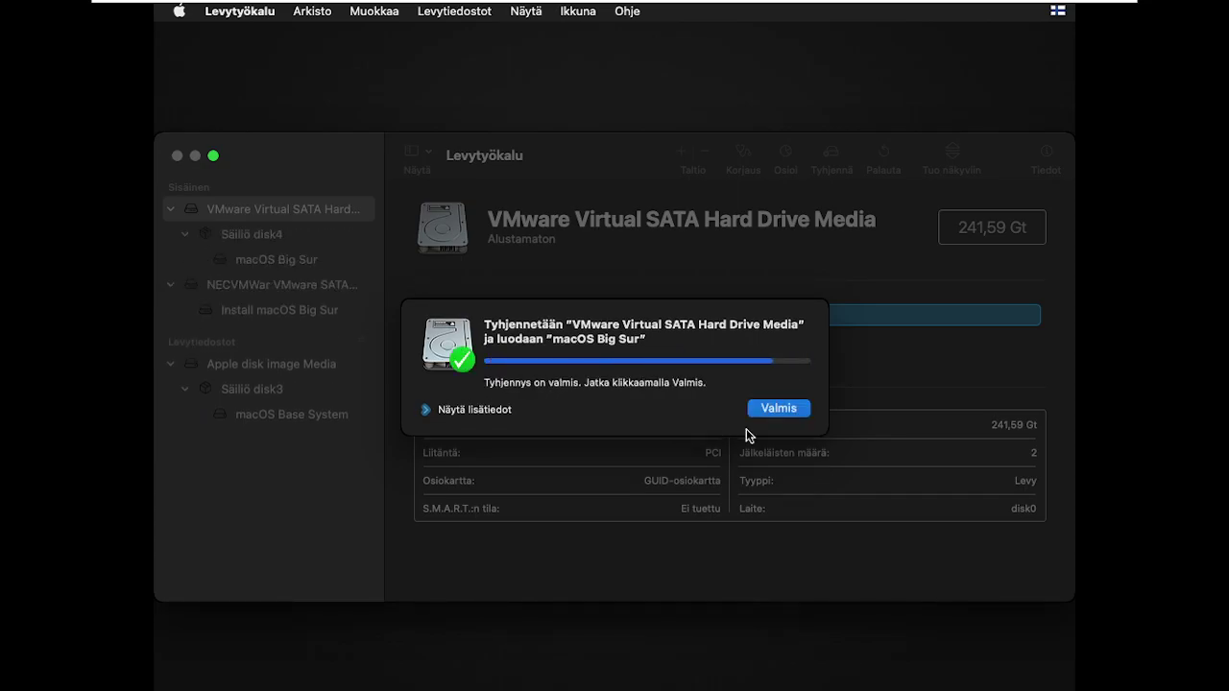
click(780, 412)
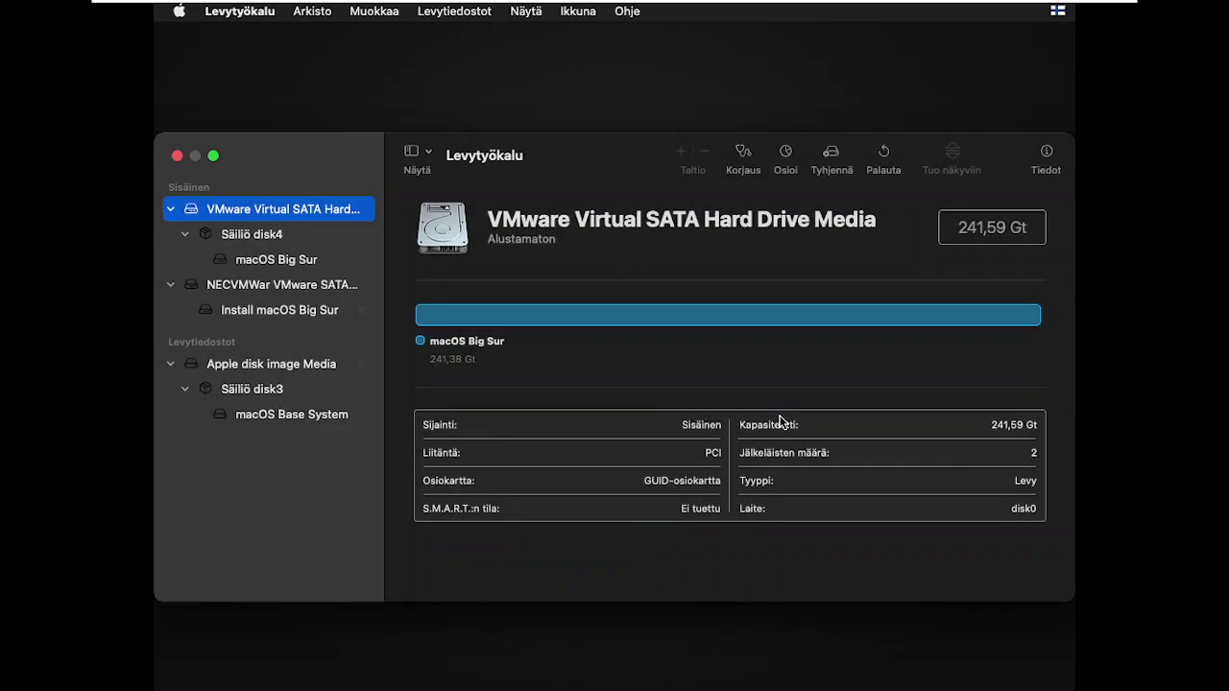
click(178, 158)
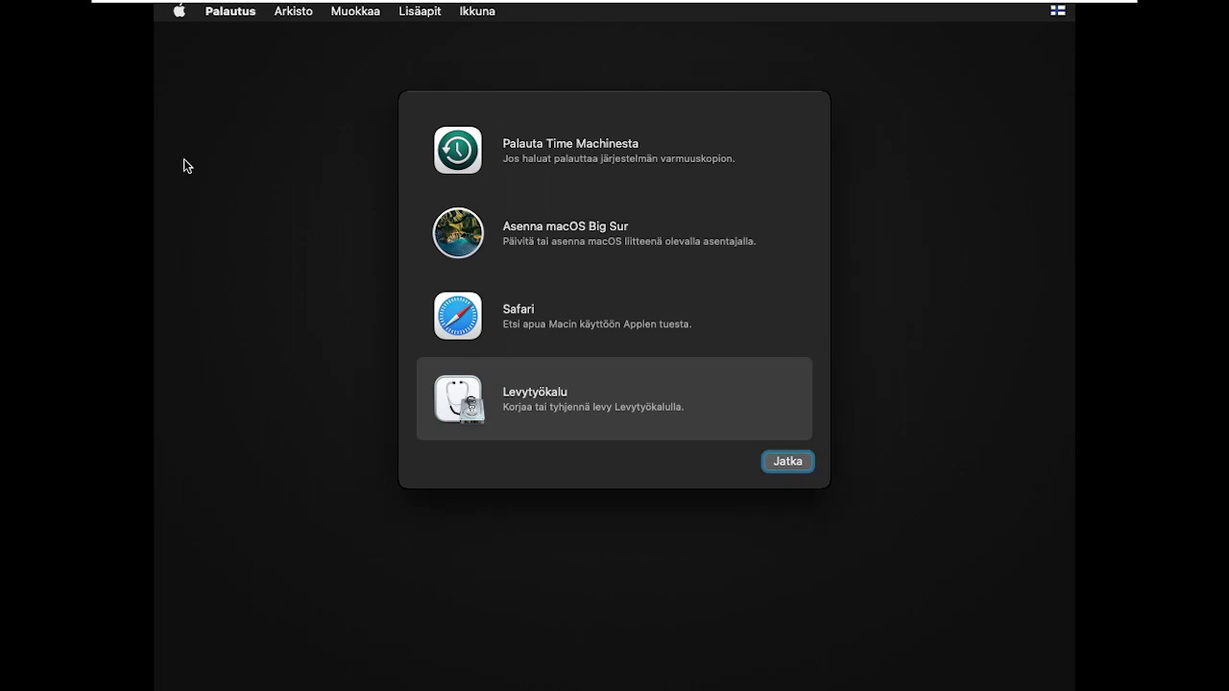
Step: Run the macOS Big Sur installation with the licence terms accepted and the macOS Big Sur disk as the destination
click(604, 233)
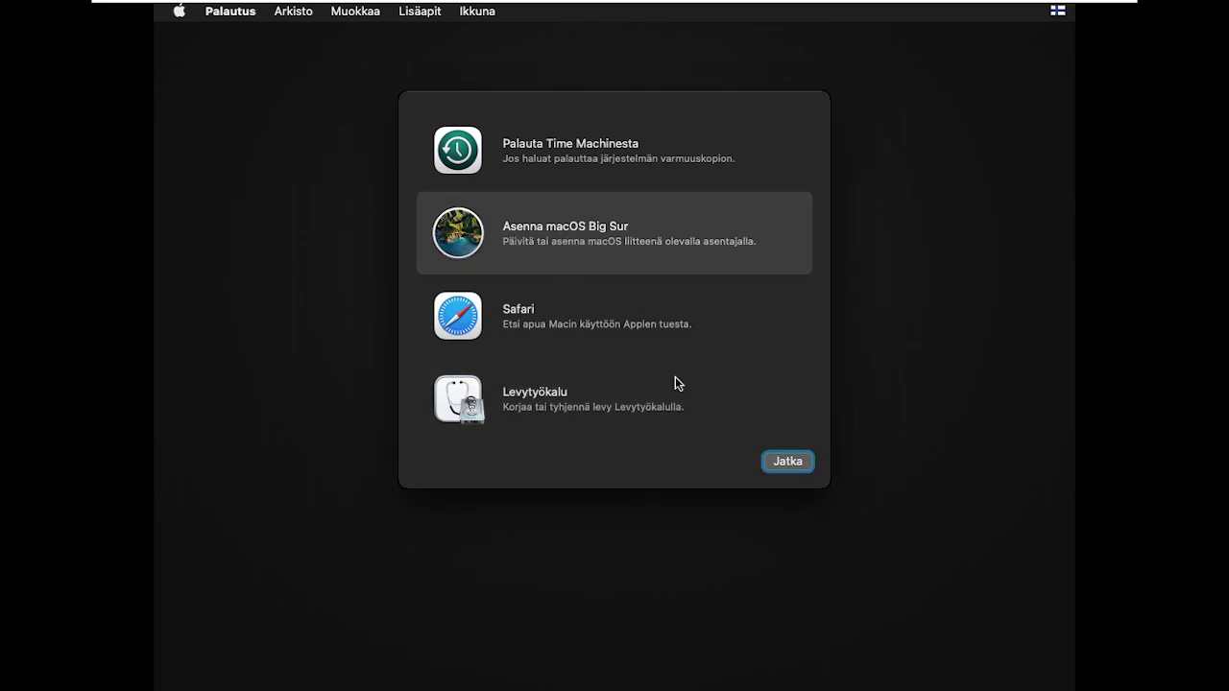
click(782, 463)
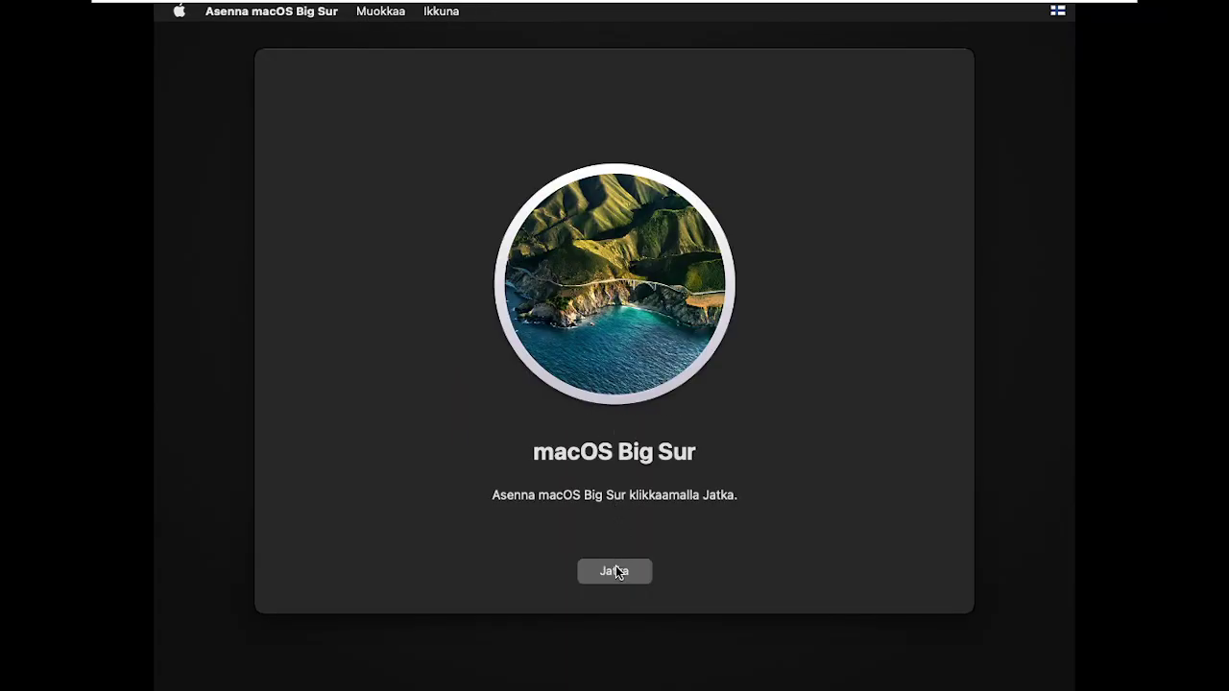
click(614, 570)
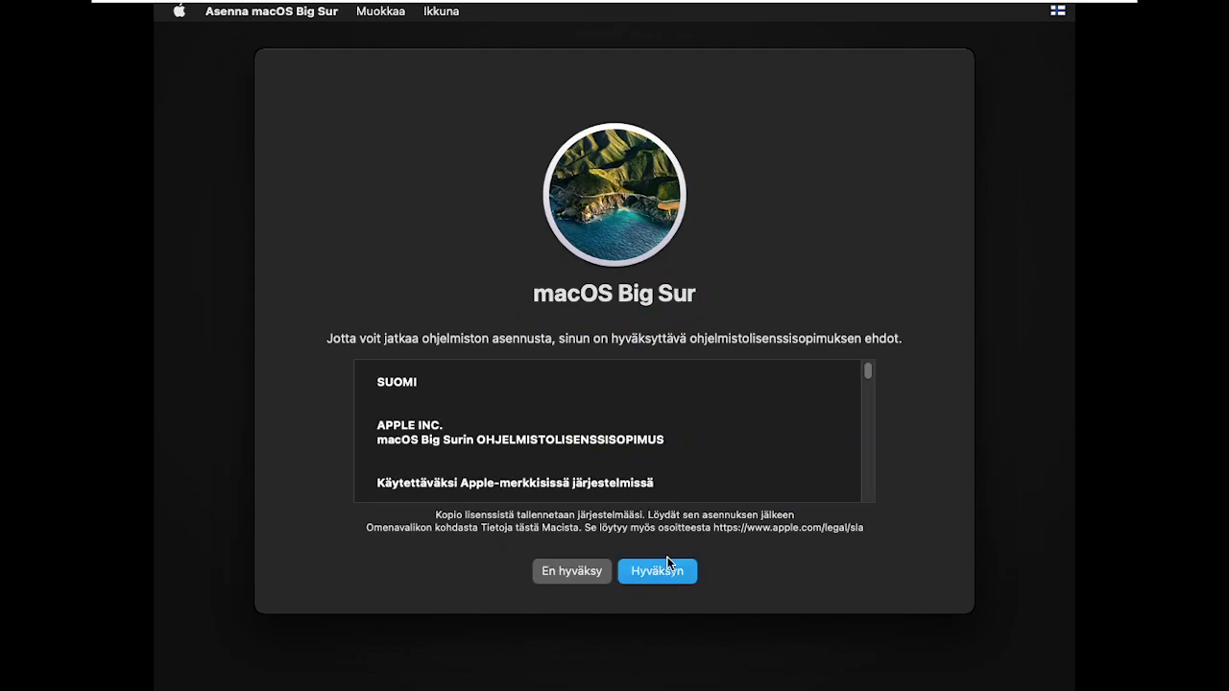
click(668, 570)
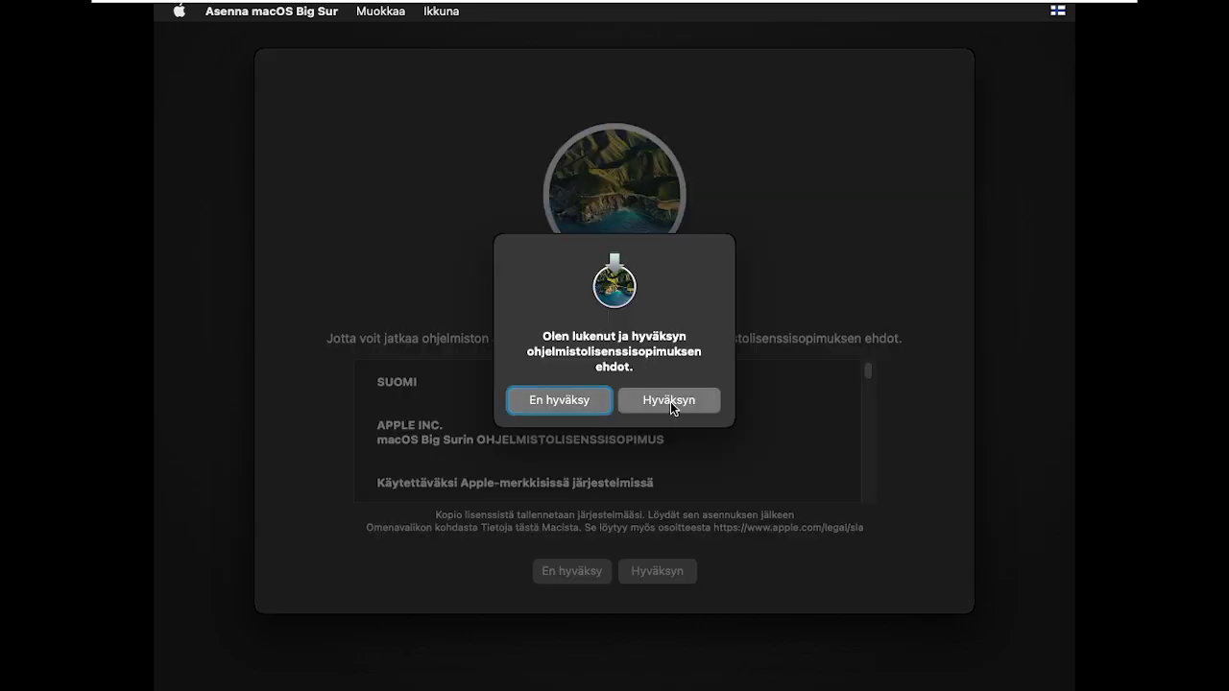
click(670, 401)
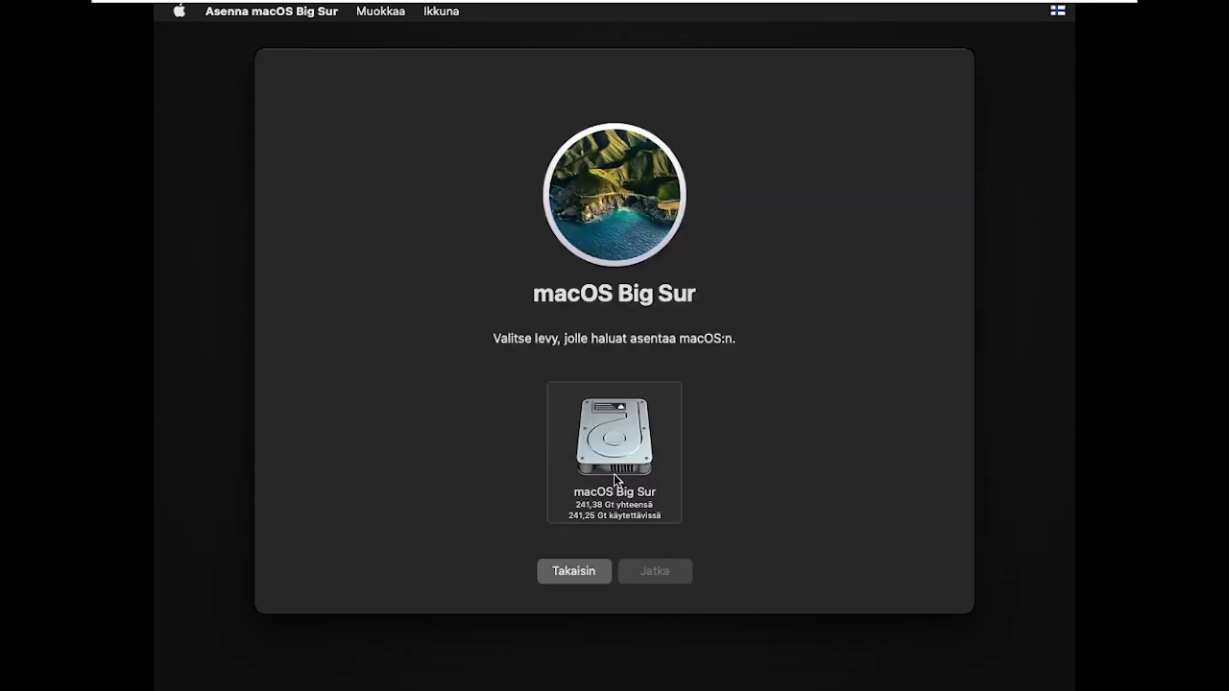
click(613, 473)
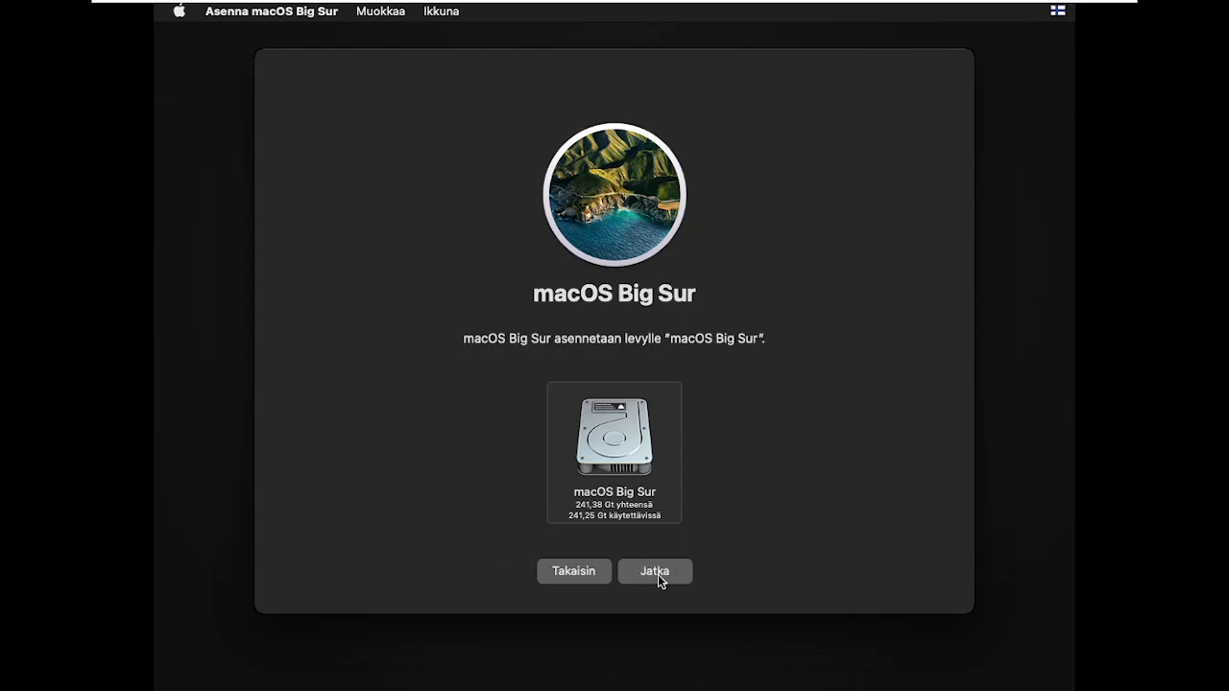
click(658, 574)
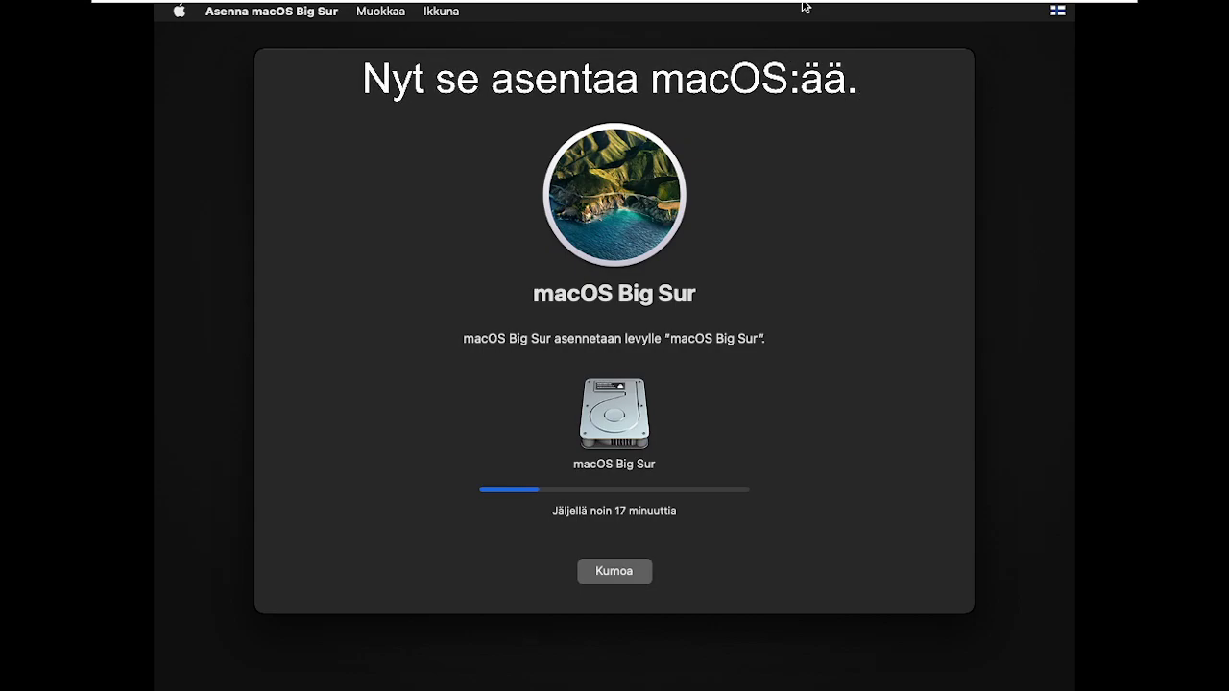
click(1066, 255)
click(872, 51)
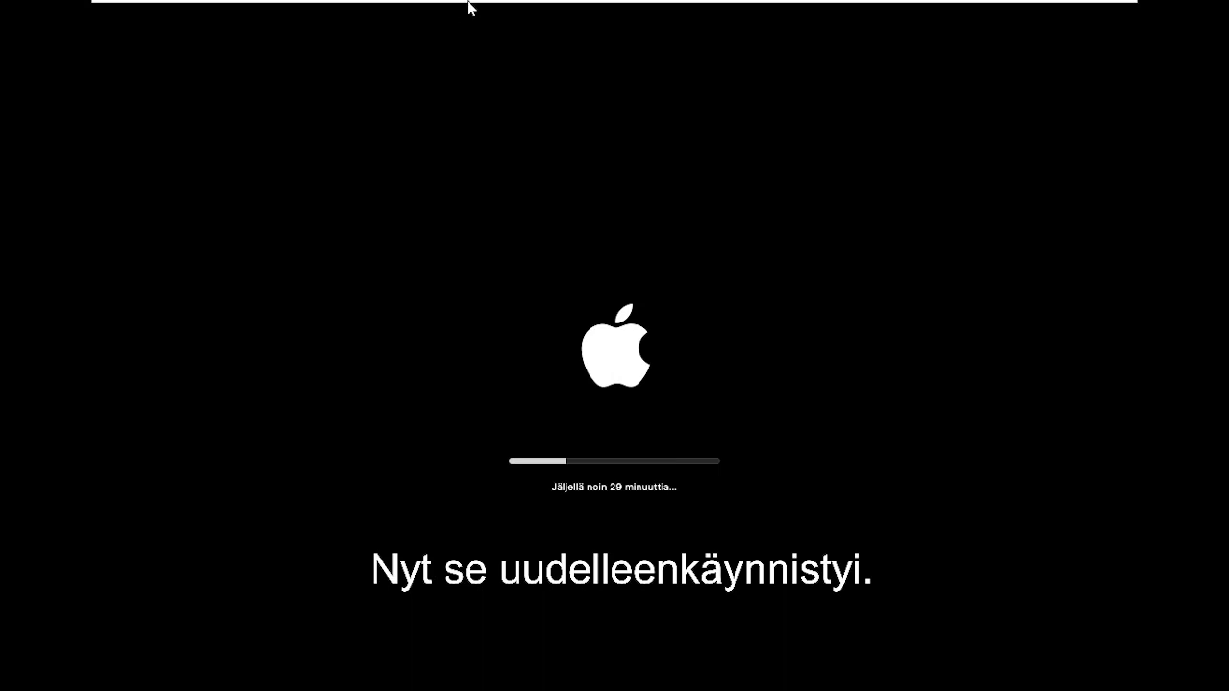
click(221, 11)
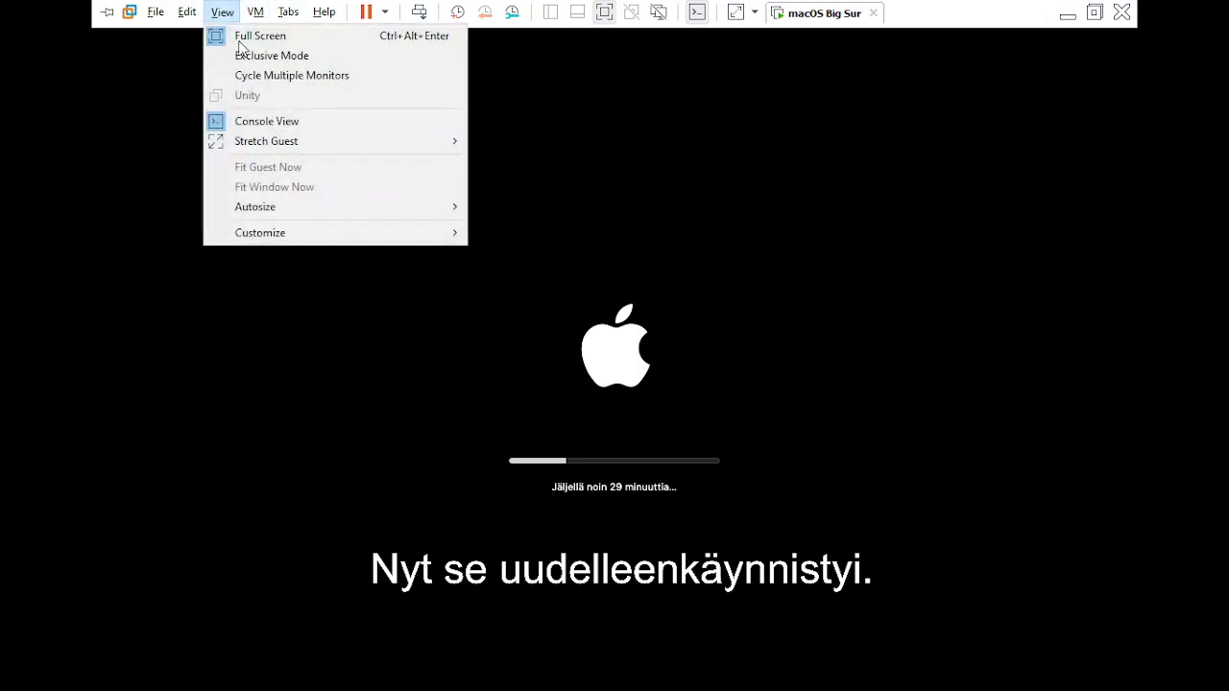
click(254, 59)
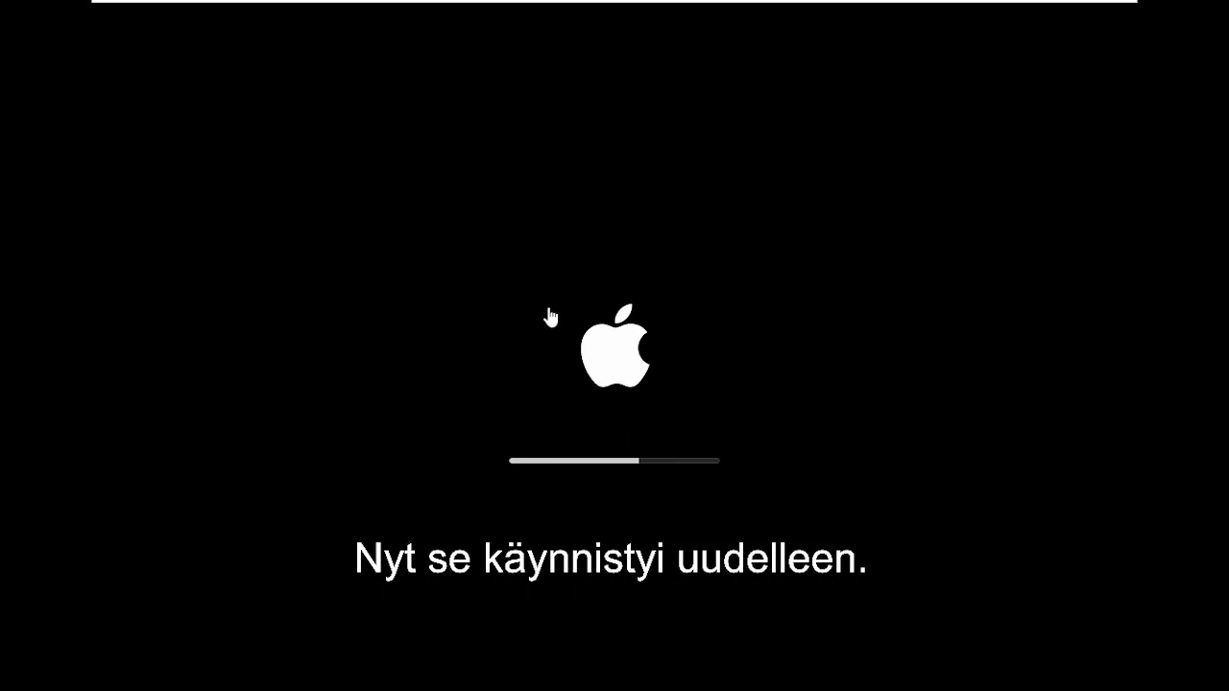
click(647, 393)
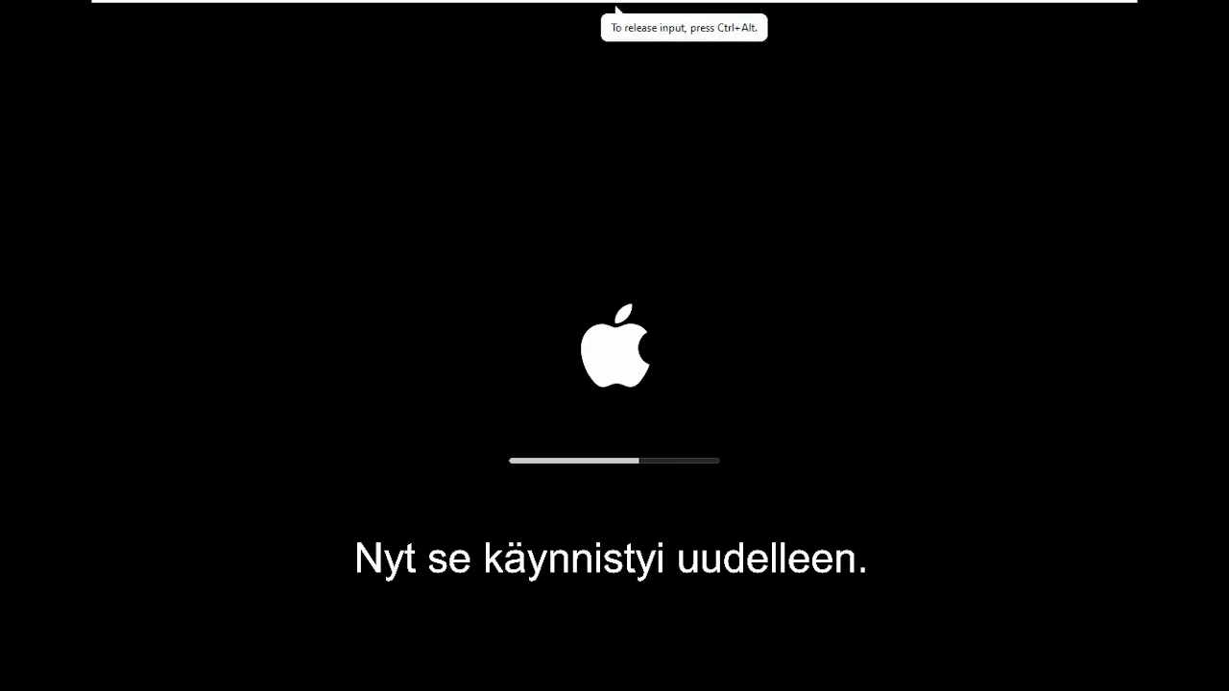
key(ctrl+alt)
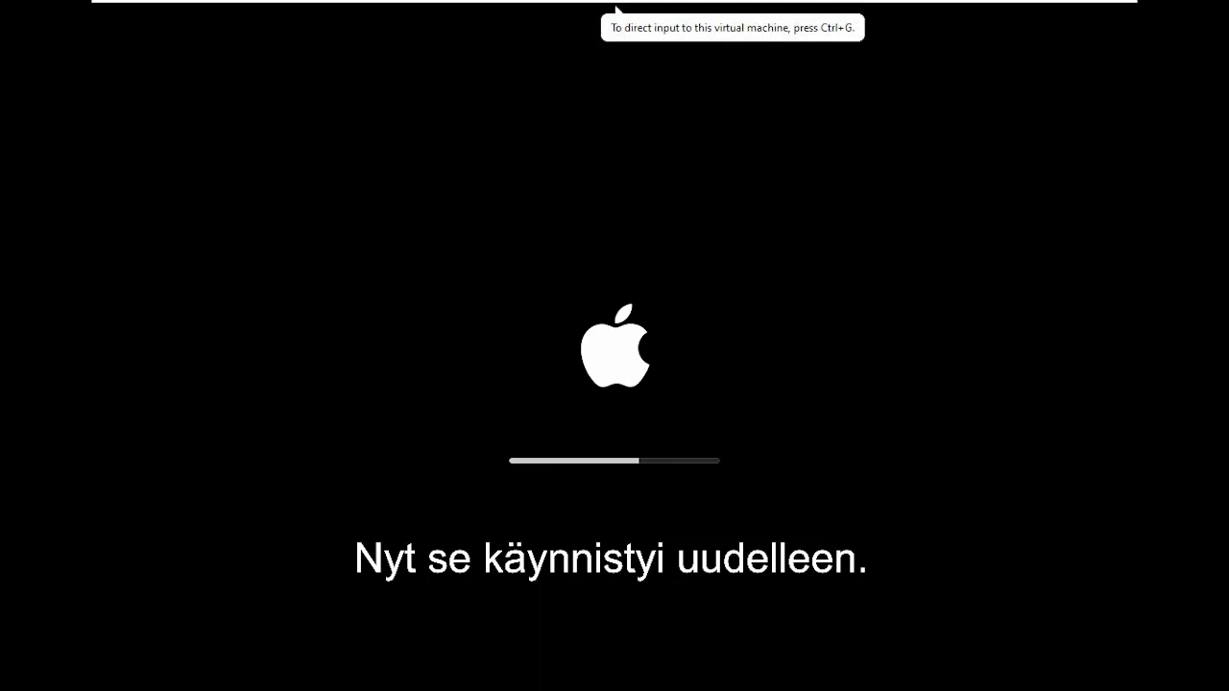
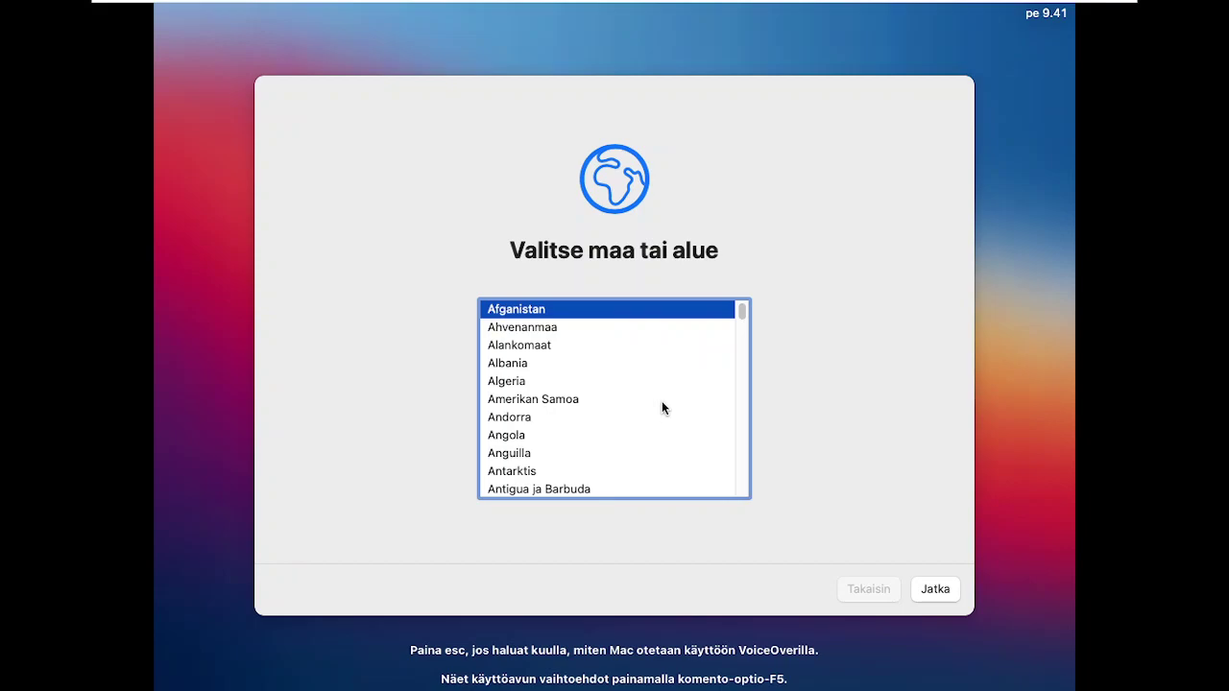
Step: Select Suomi as the country or region and continue the macOS setup
scroll(661, 402, down, 1)
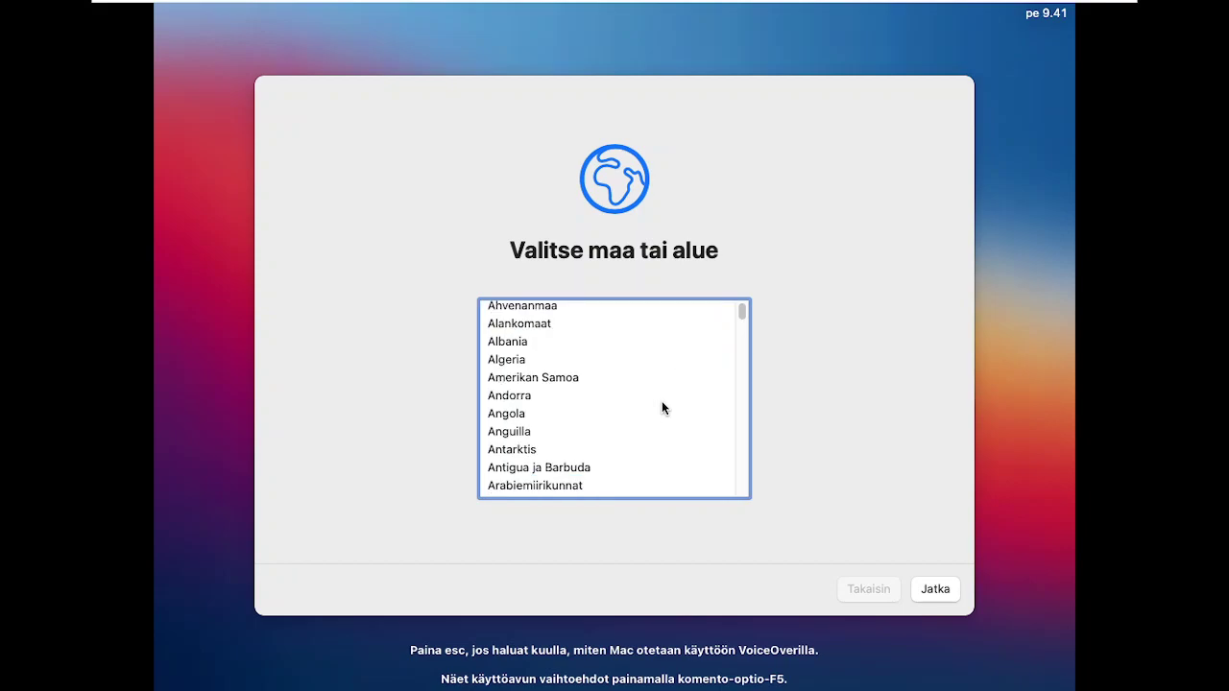
scroll(662, 408, down, 15)
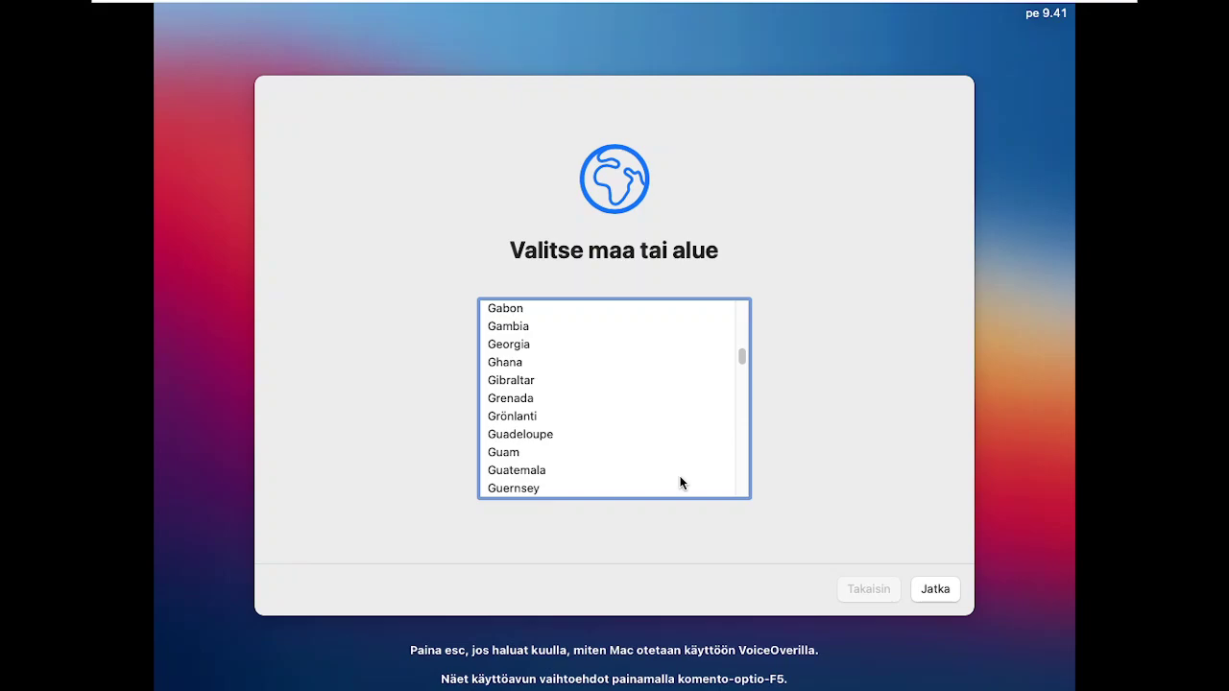
scroll(681, 482, down, 5)
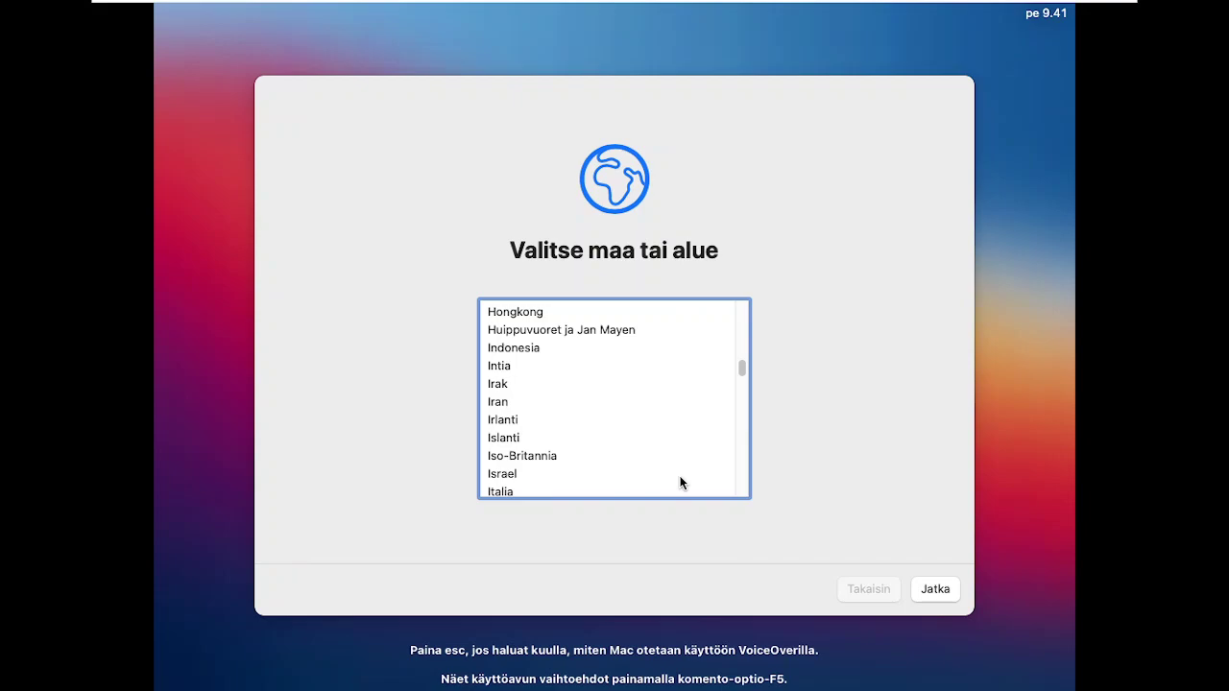
scroll(582, 341, down, 6)
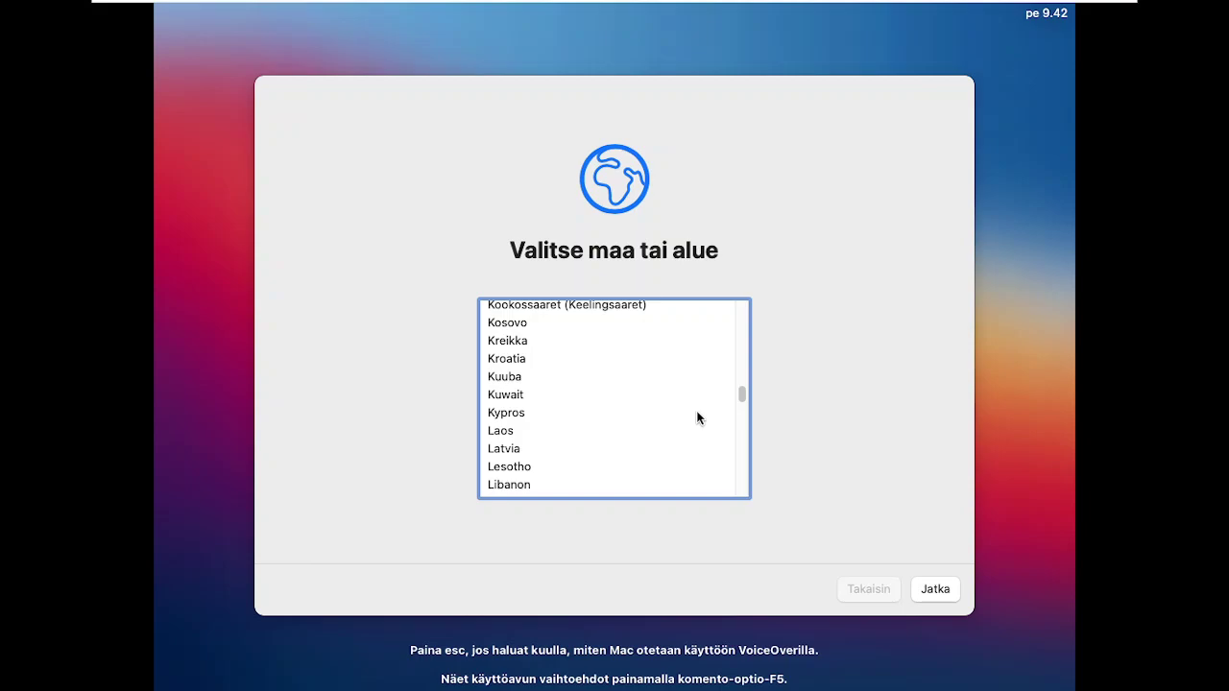
scroll(697, 418, down, 1)
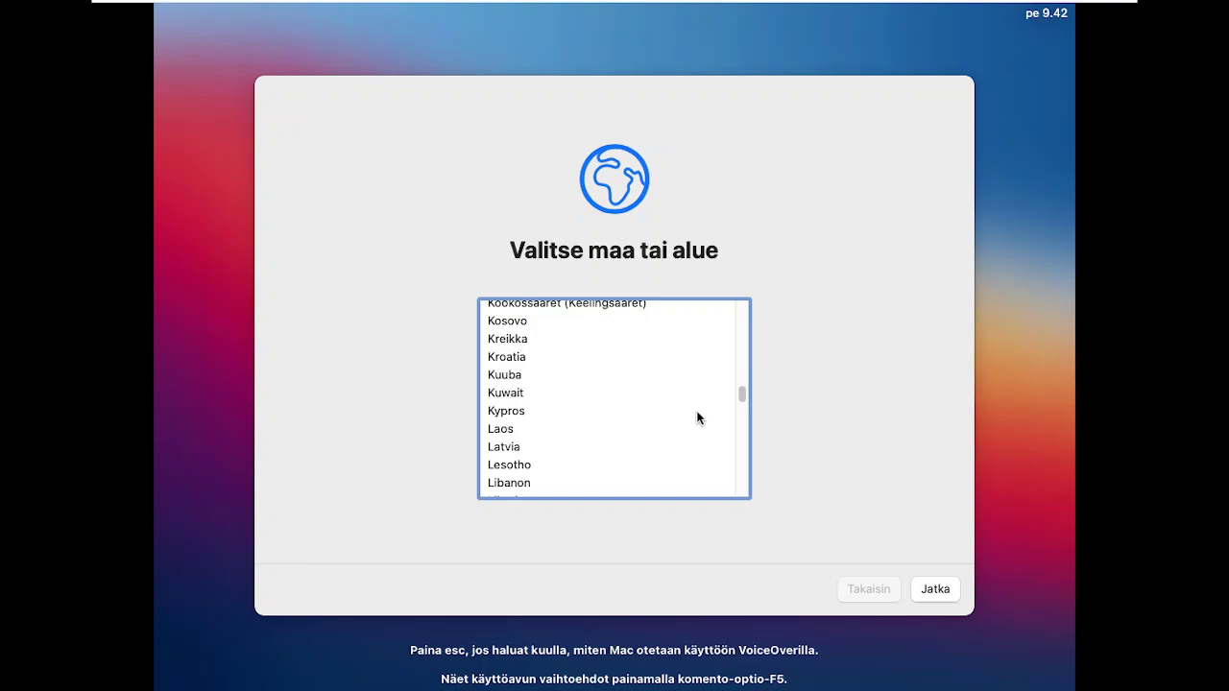
scroll(699, 413, down, 5)
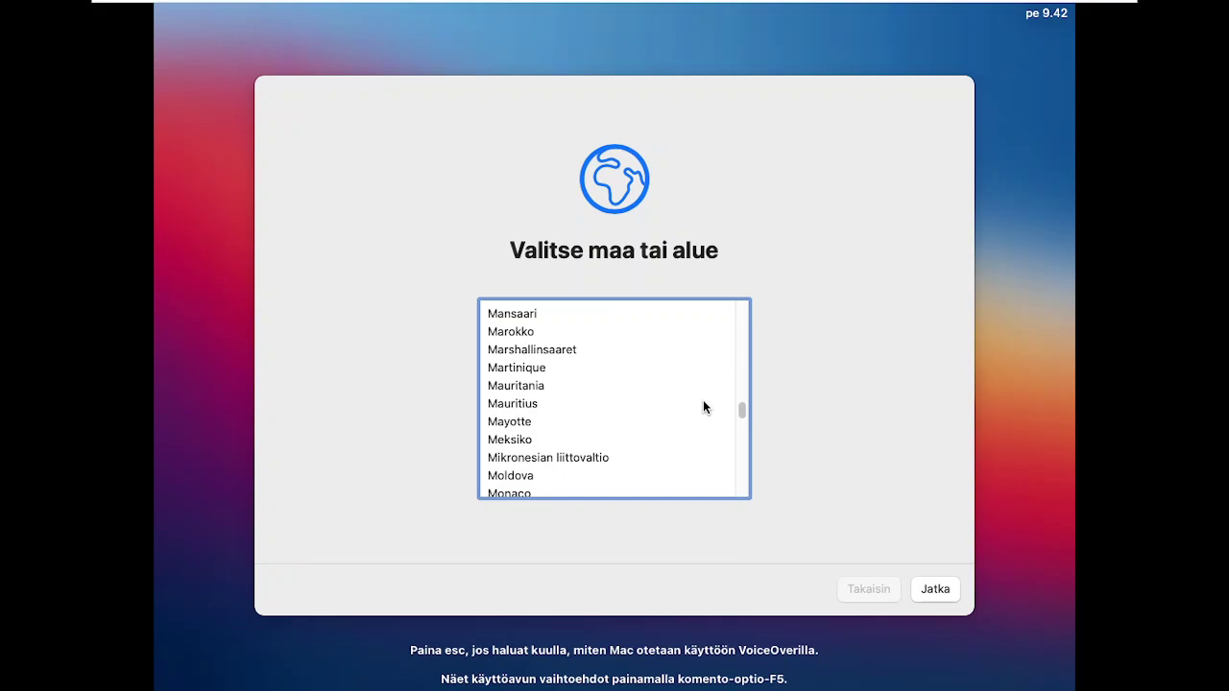
scroll(491, 451, down, 5)
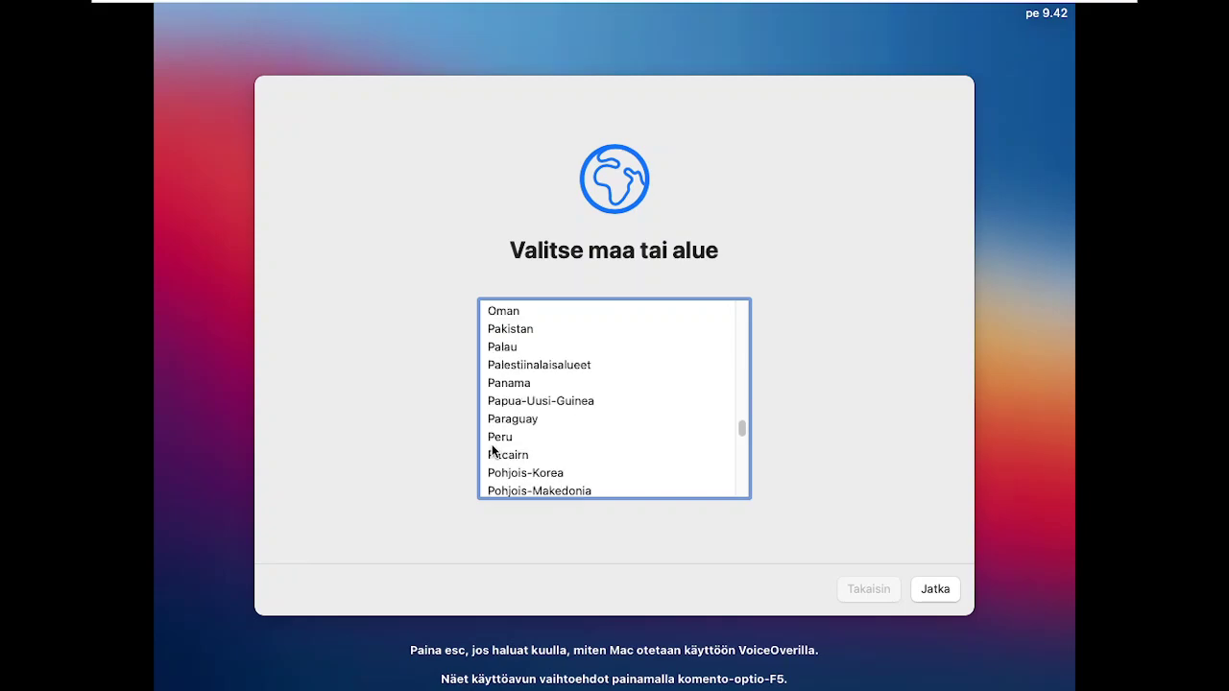
scroll(491, 451, down, 5)
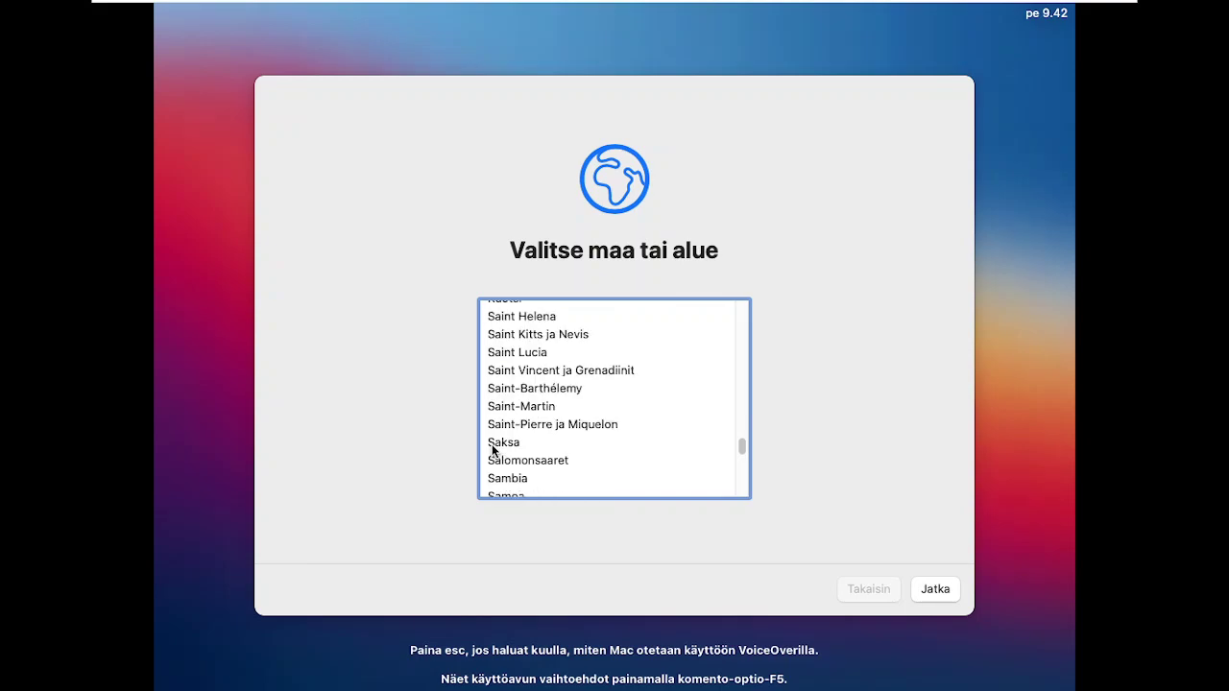
scroll(659, 394, down, 3)
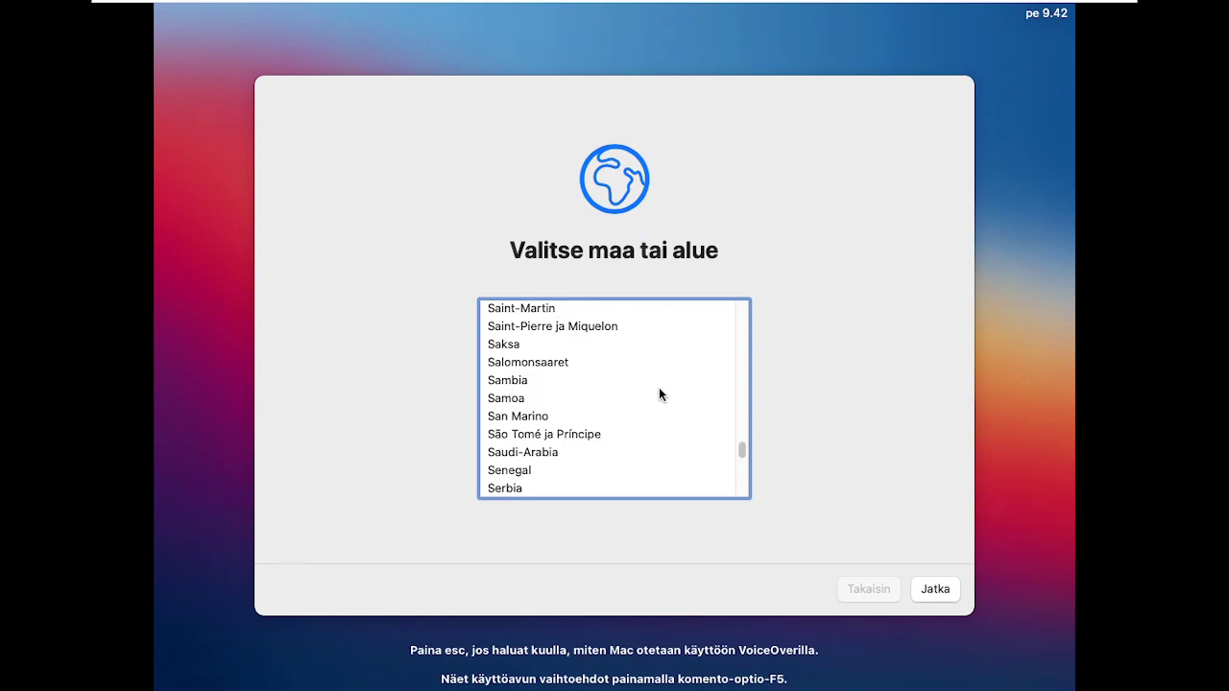
scroll(659, 394, down, 3)
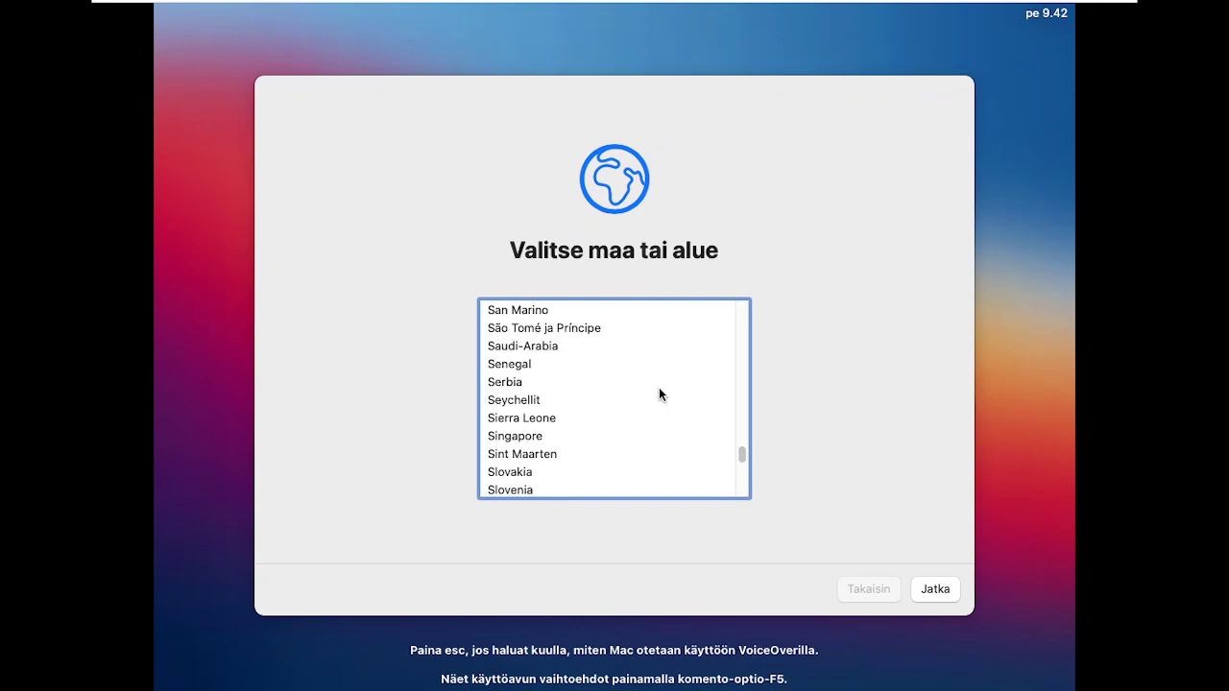
scroll(595, 398, down, 15)
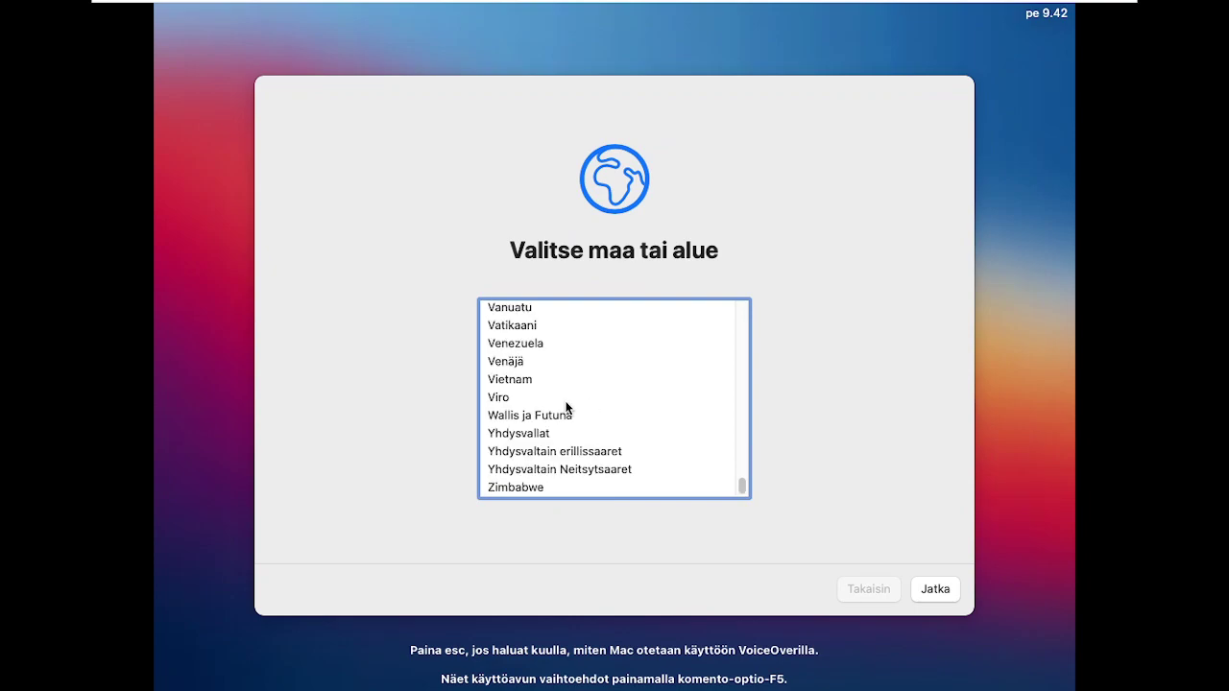
click(561, 327)
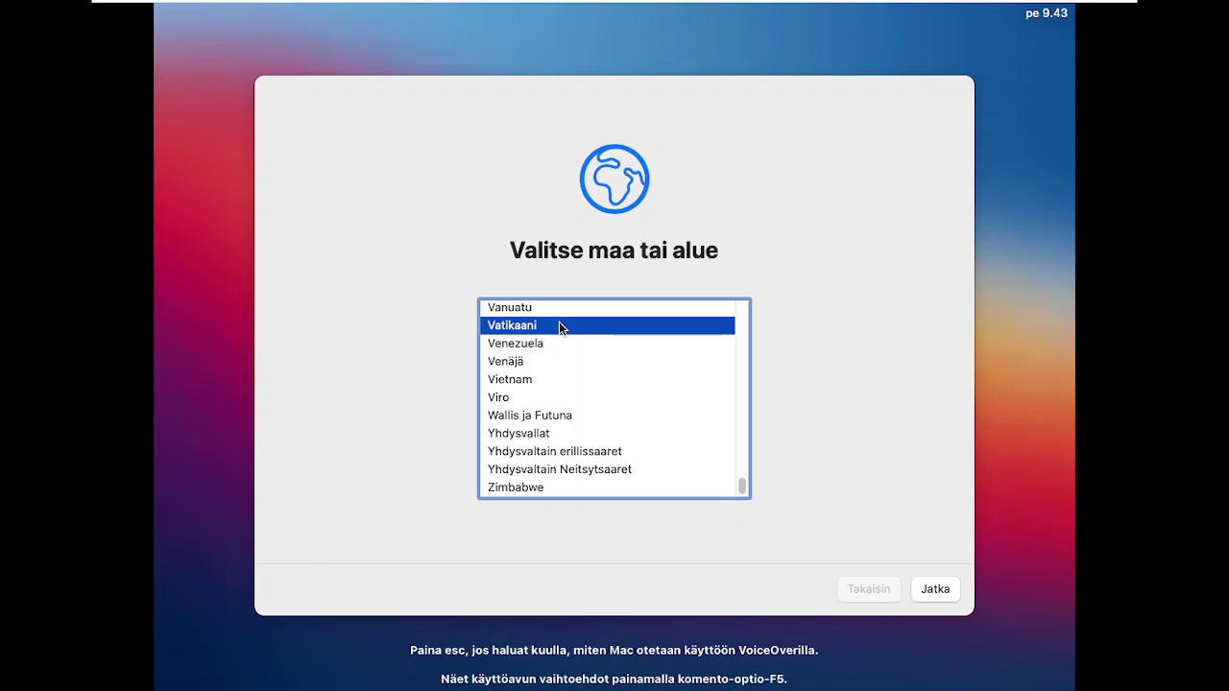
key(Up)
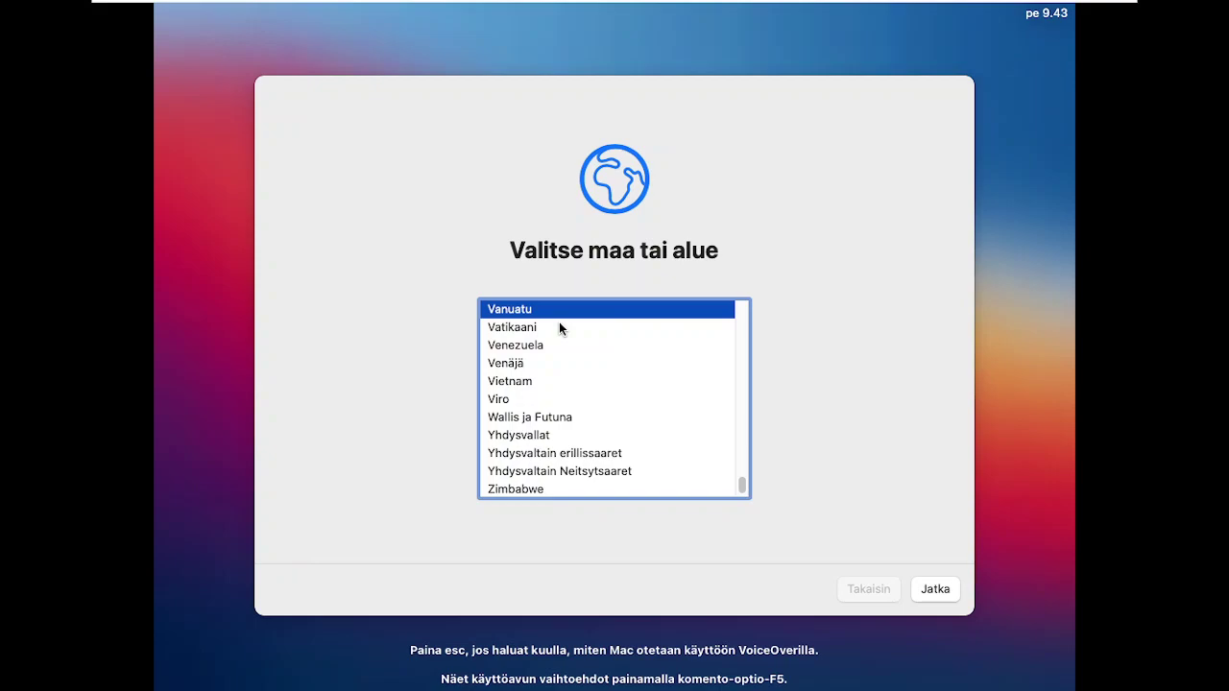
key(Up)
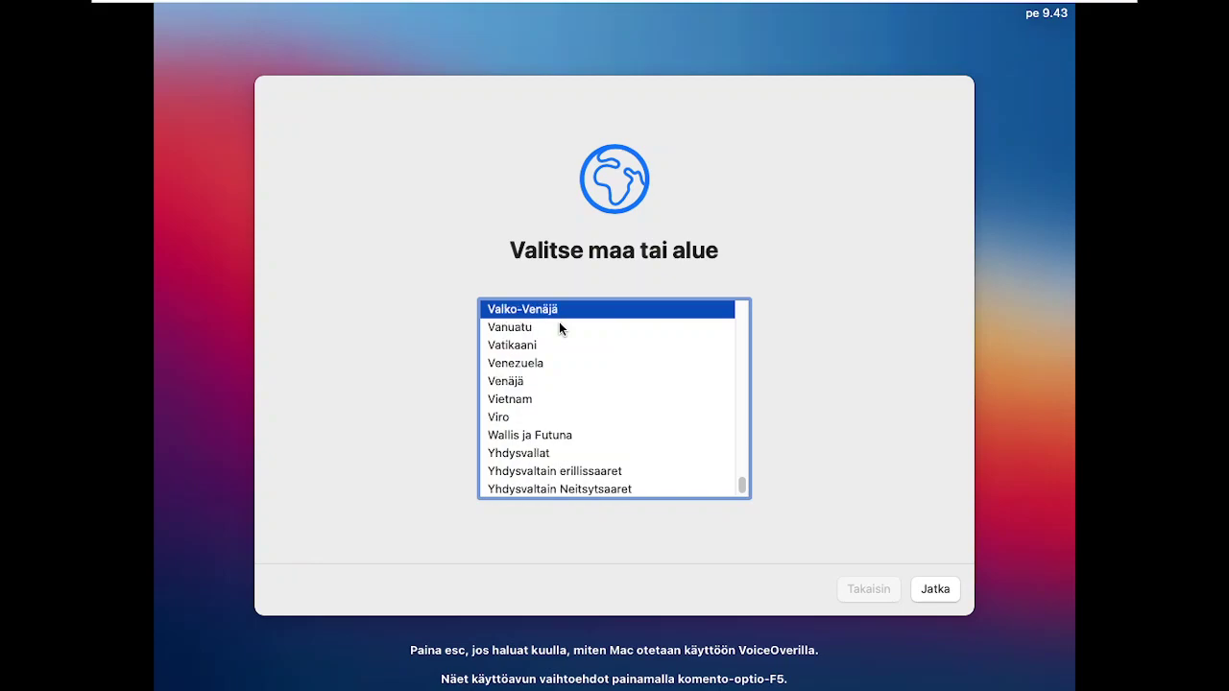
key(Up)
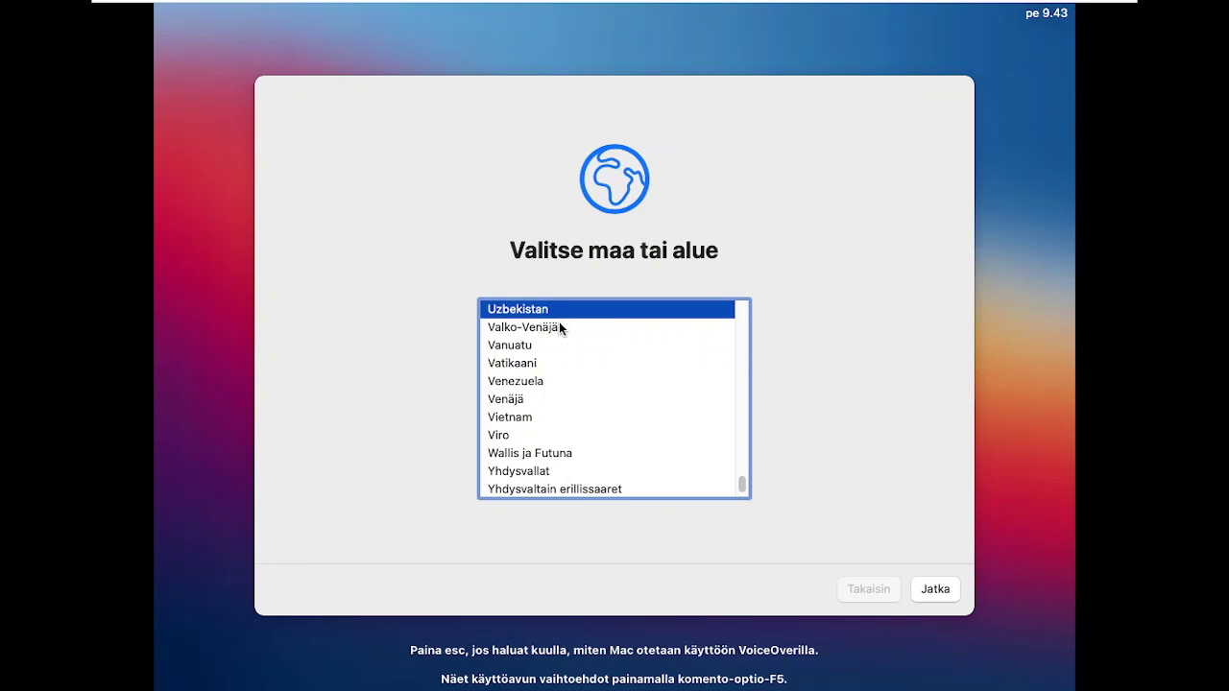
key(Up)
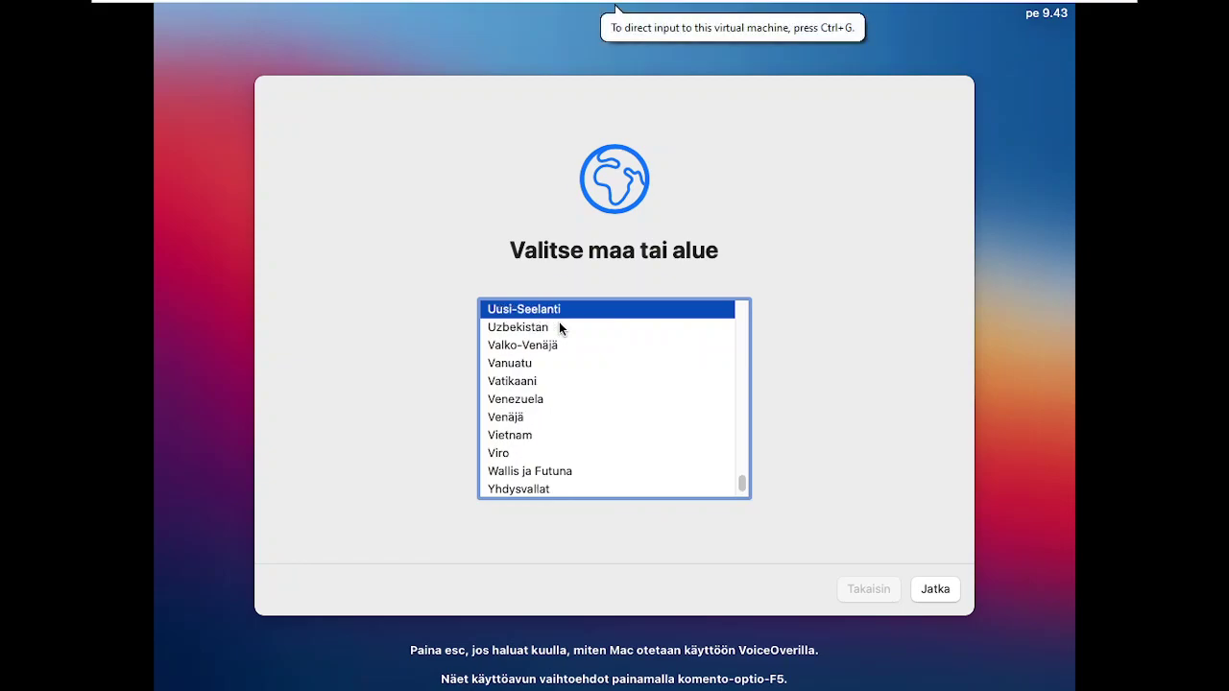
text(suomi)
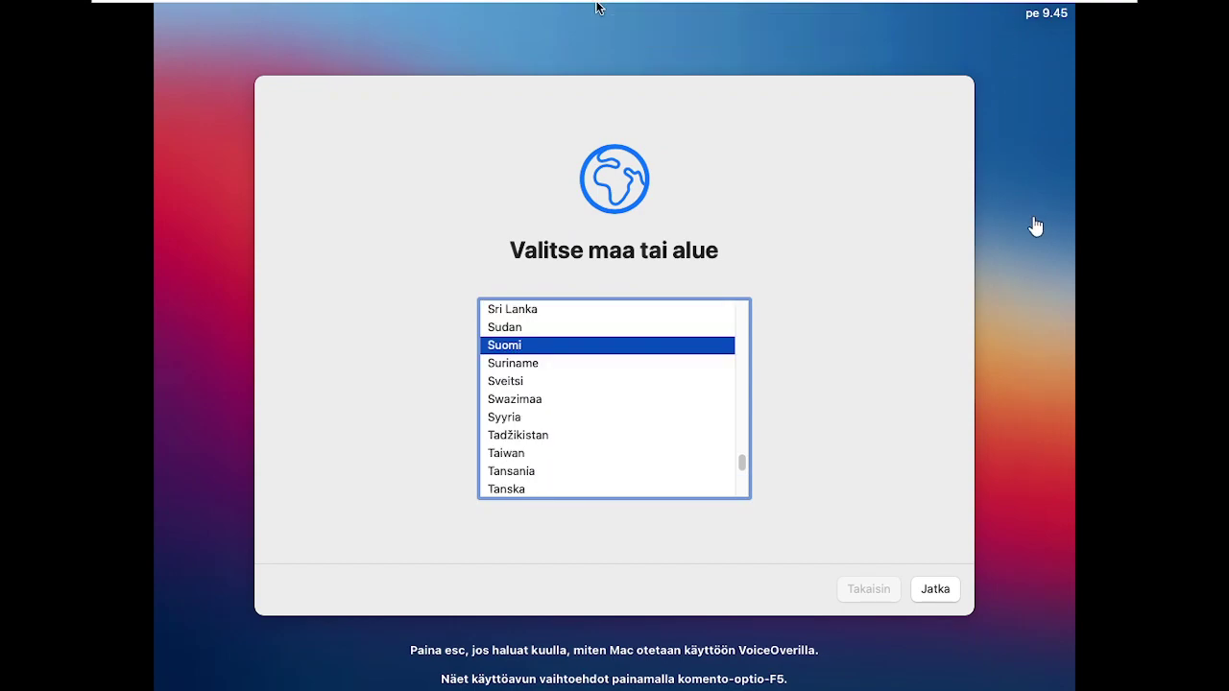
click(596, 7)
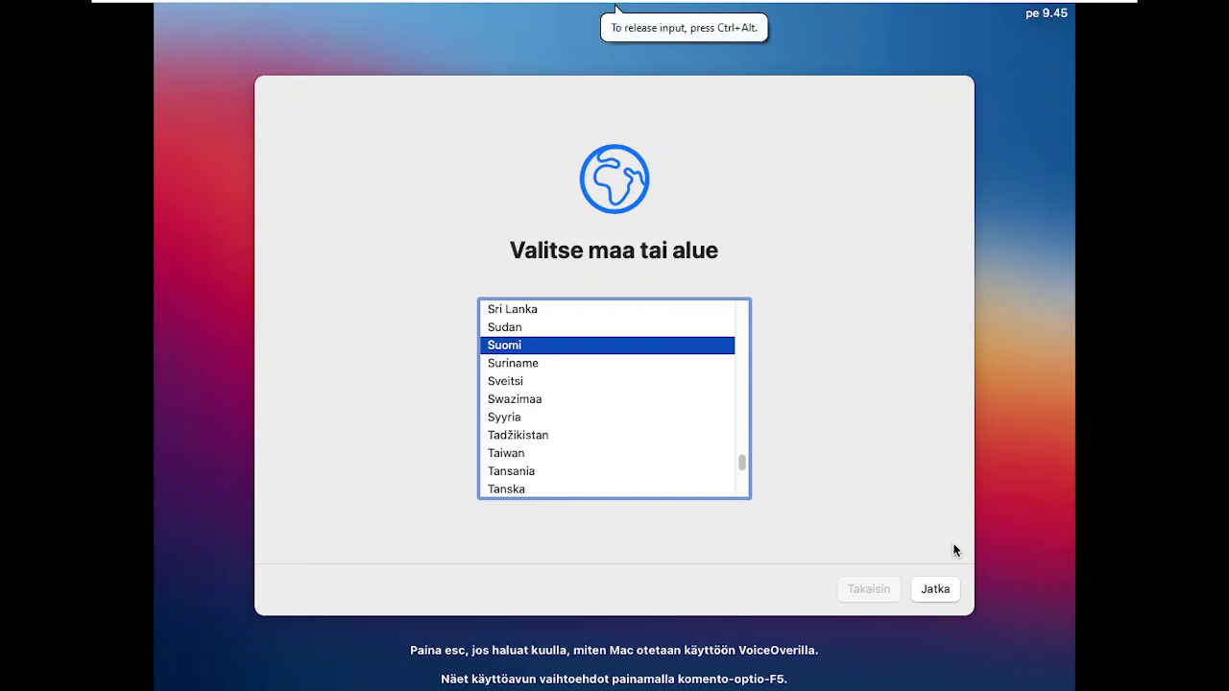
click(934, 590)
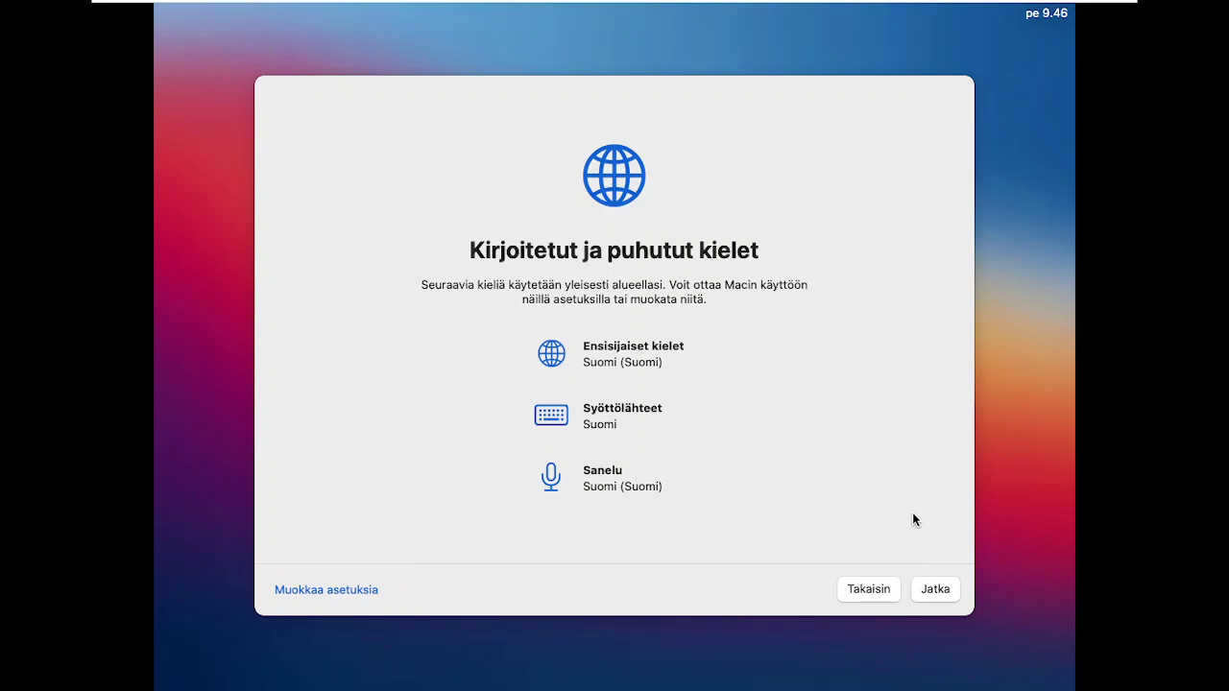
Step: Accept the suggested Suomi language, input source and dictation settings, and skip the Käyttöapu accessibility options
click(936, 591)
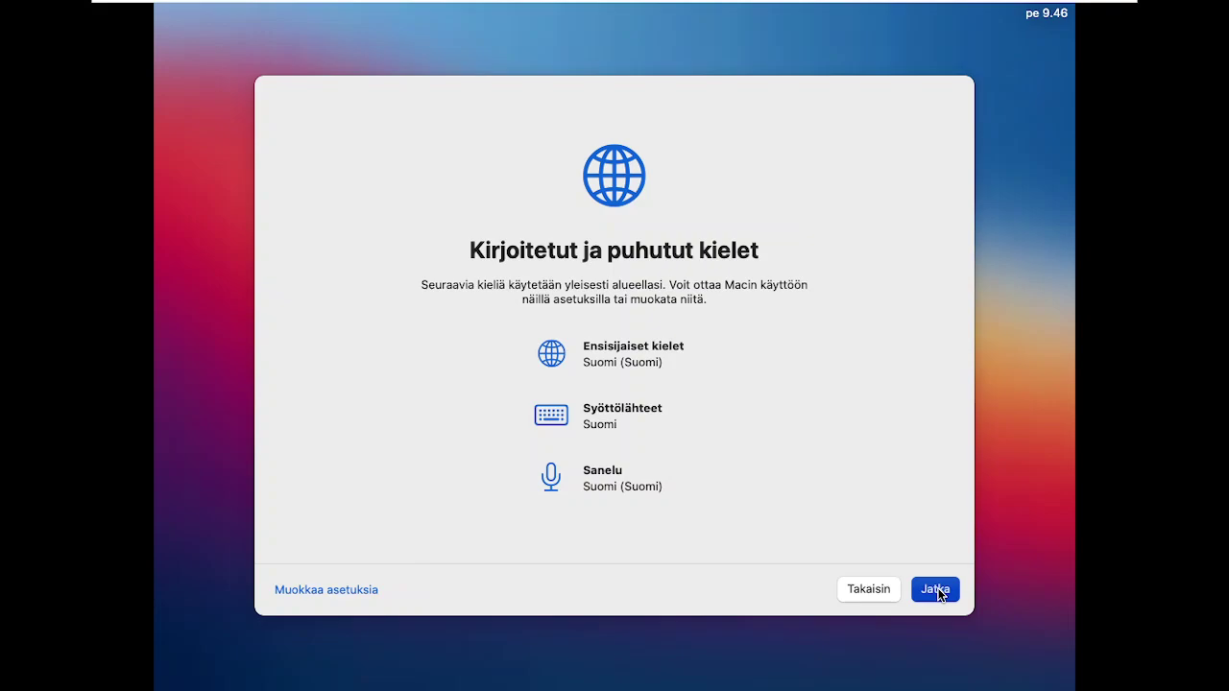
click(938, 591)
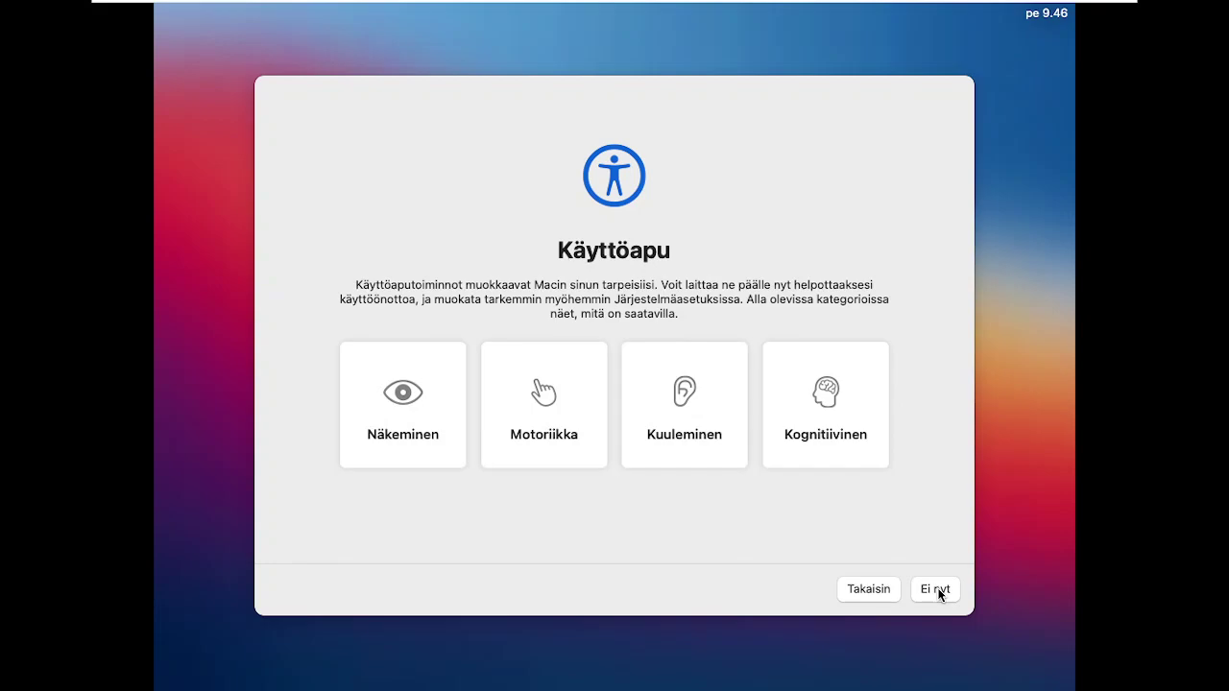
click(936, 590)
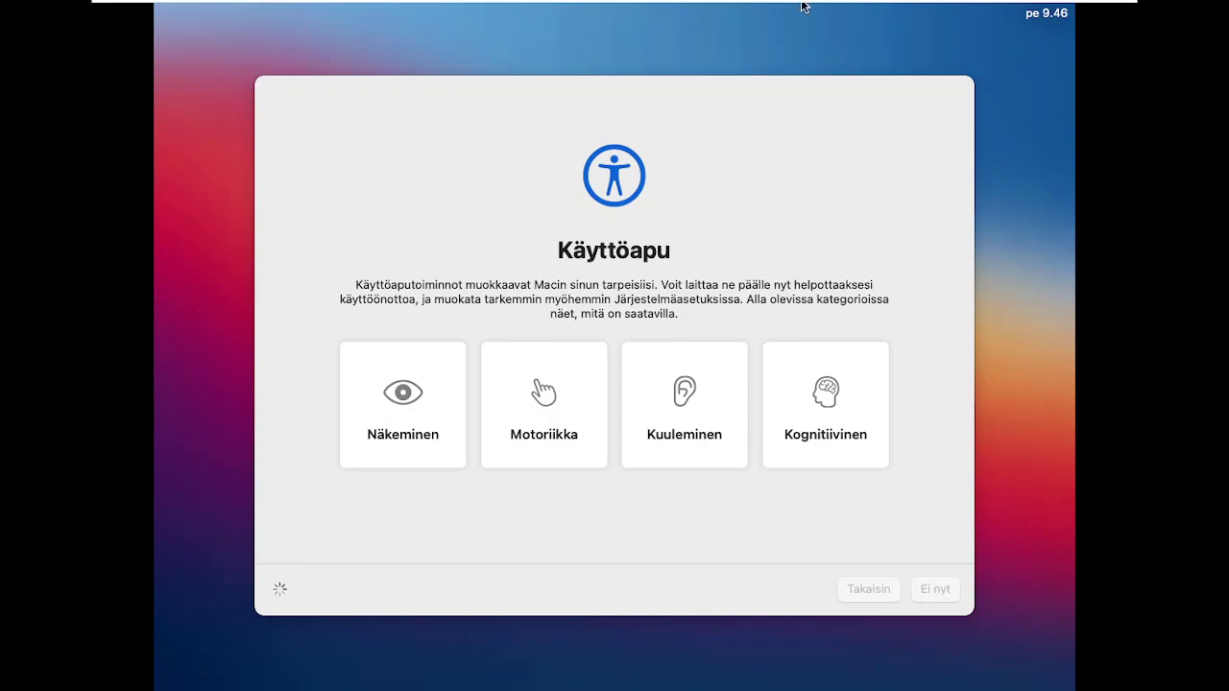
Step: Continue past the Tiedot ja tietosuoja notice and skip transferring data with Siirtymisapuri
click(857, 328)
click(939, 567)
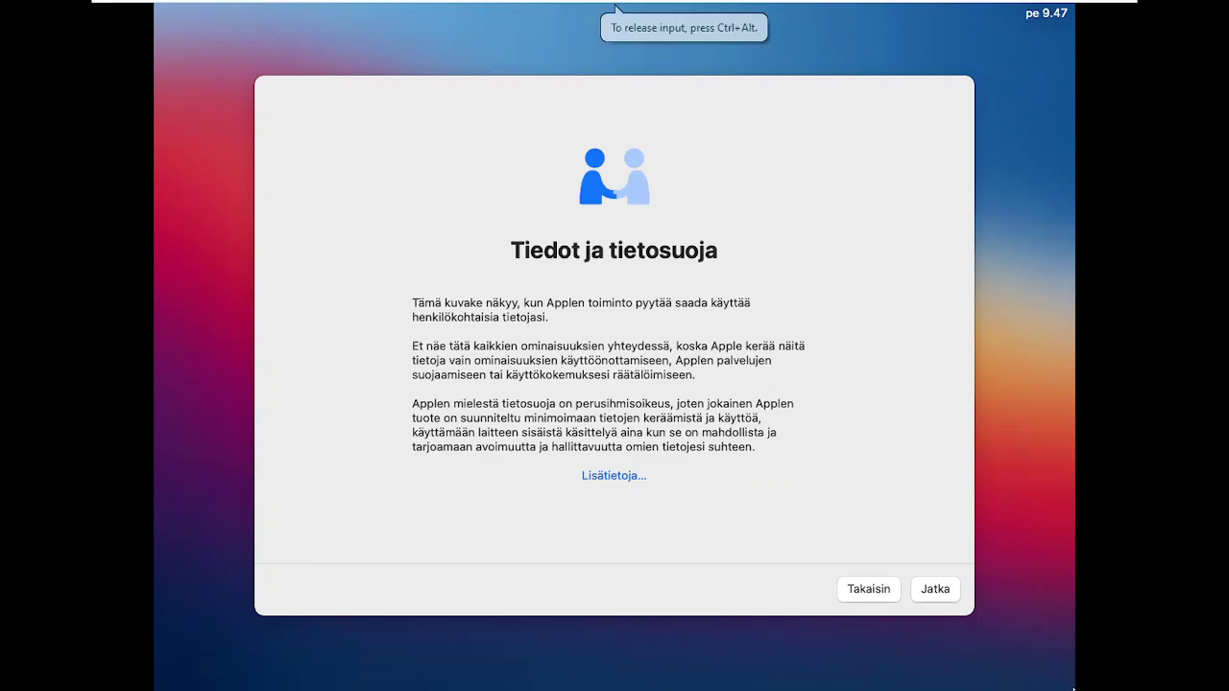
click(935, 591)
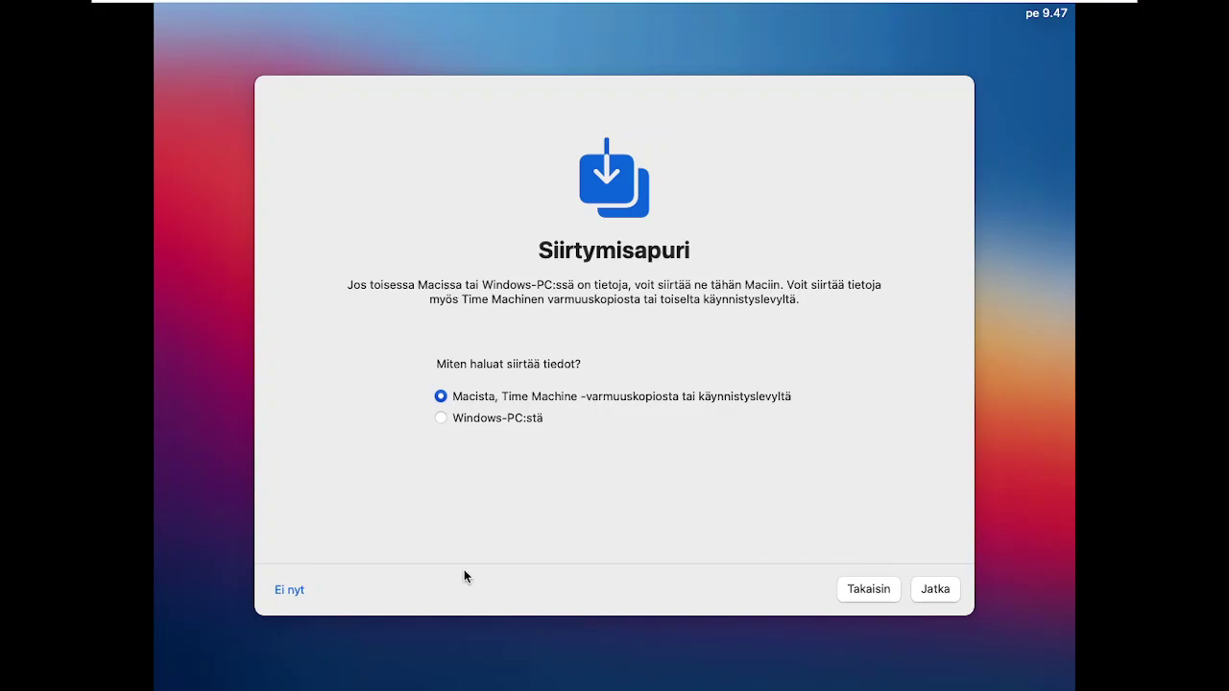
click(291, 592)
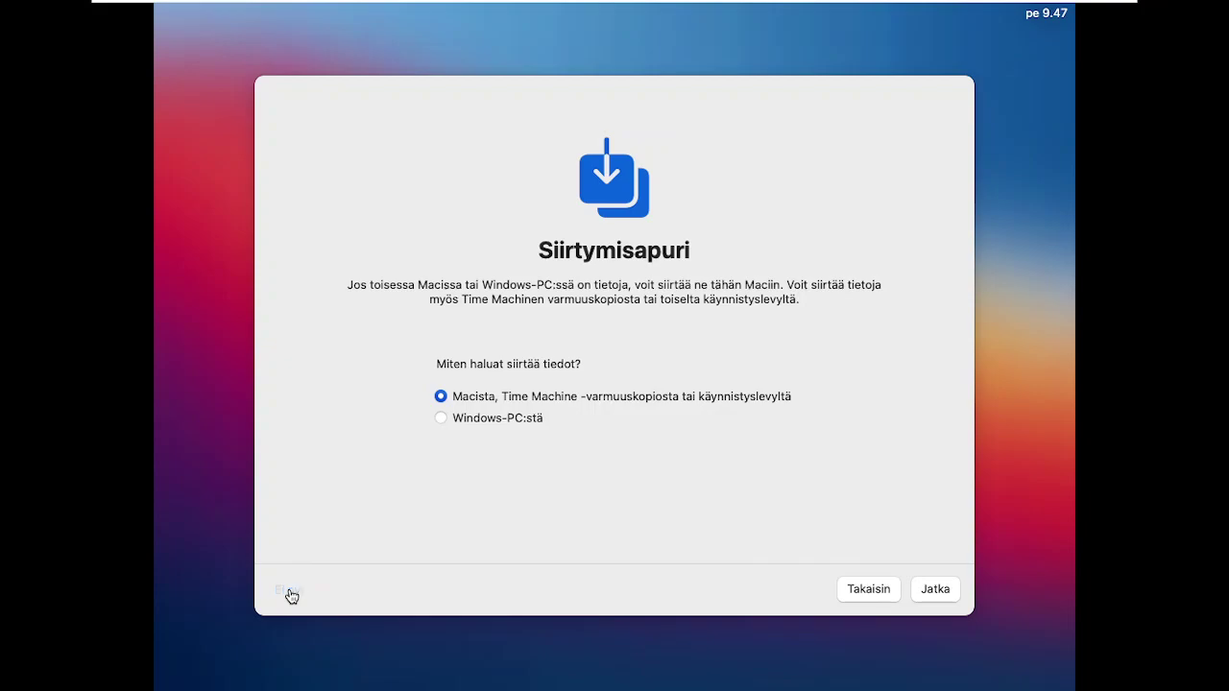
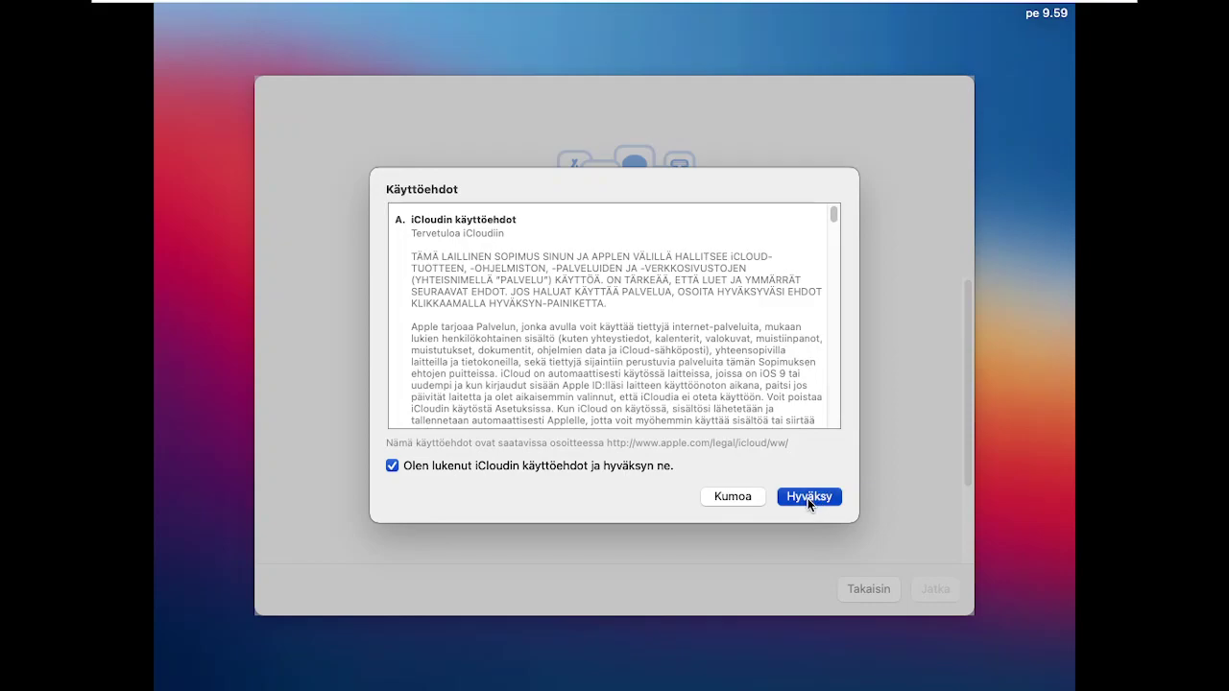
Step: Accept the iCloud terms of use for the Apple ID sign-in
click(807, 498)
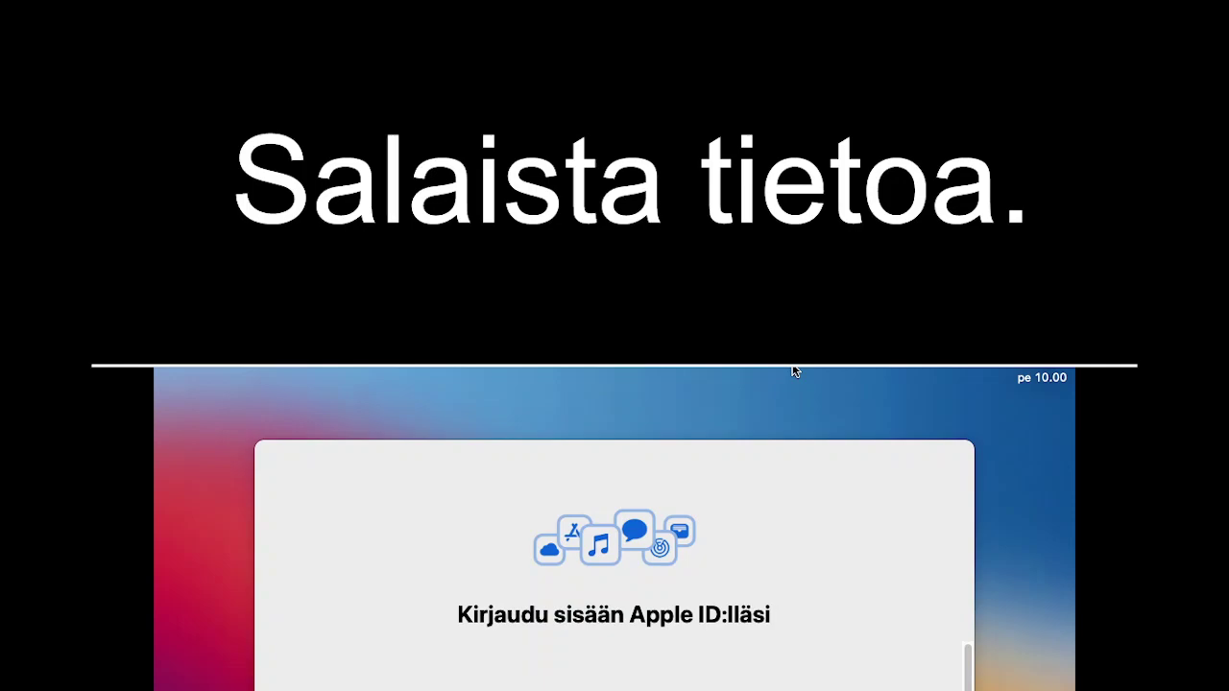
click(793, 371)
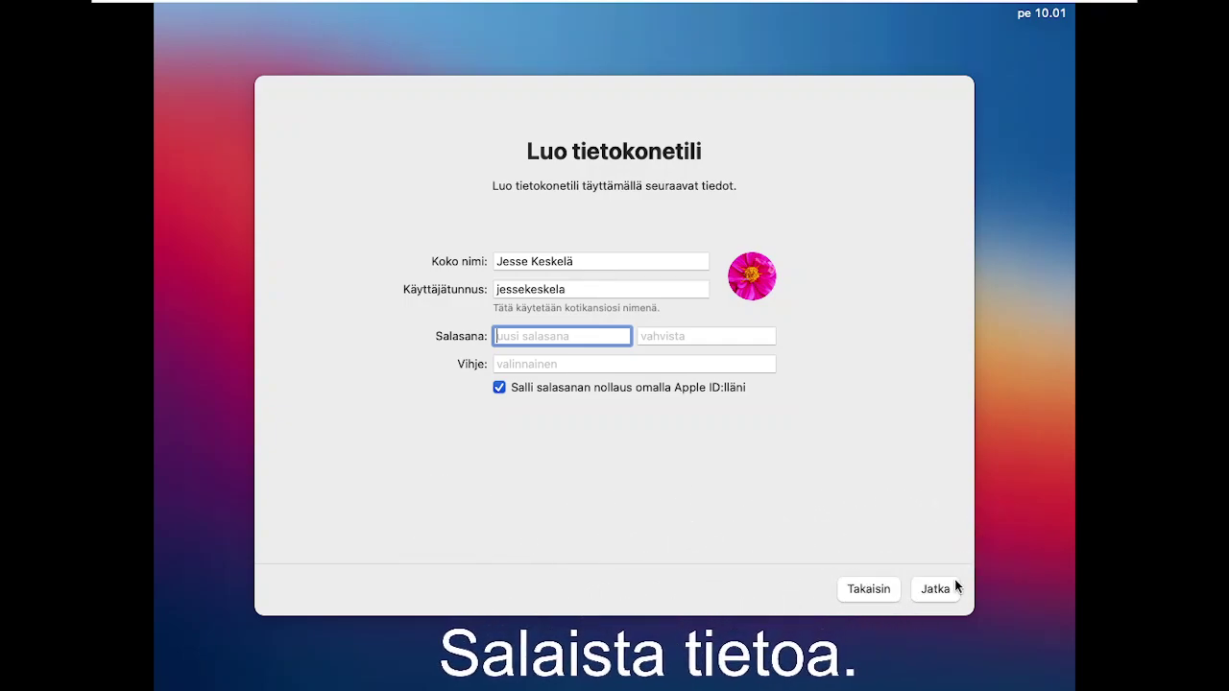
Step: Create the computer account with the full name, account name and confirmed password, keeping password reset with the Apple ID allowed
click(552, 340)
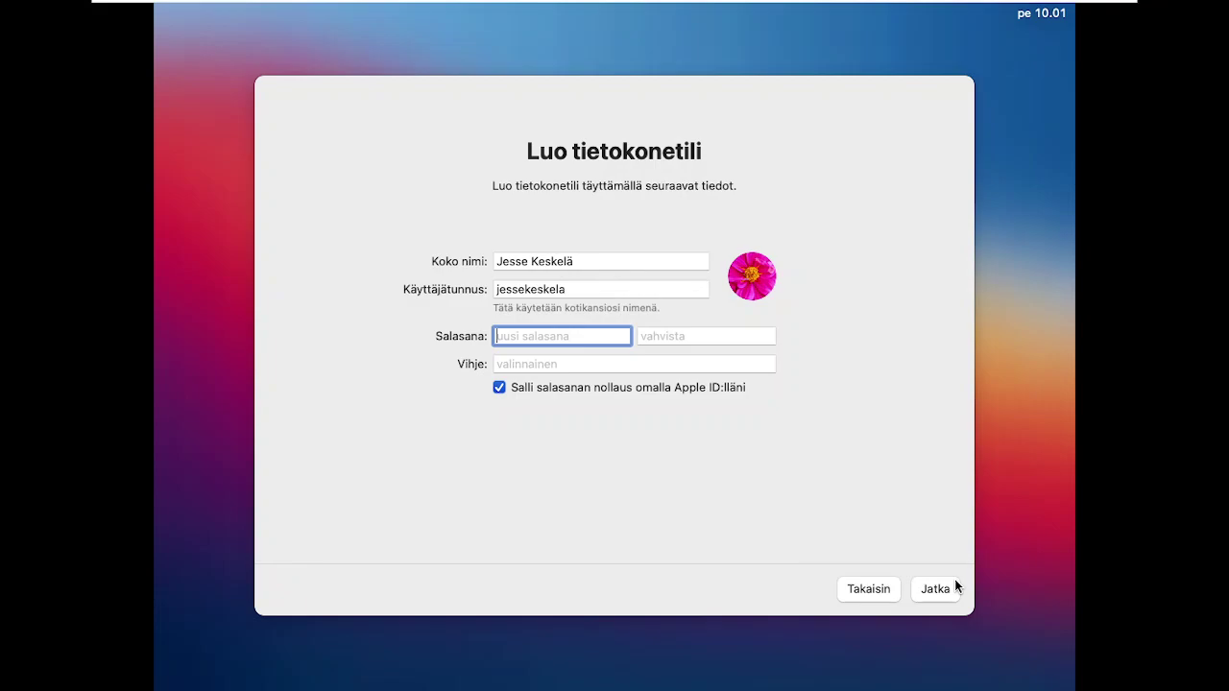
click(156, 149)
key(ctrl+alt)
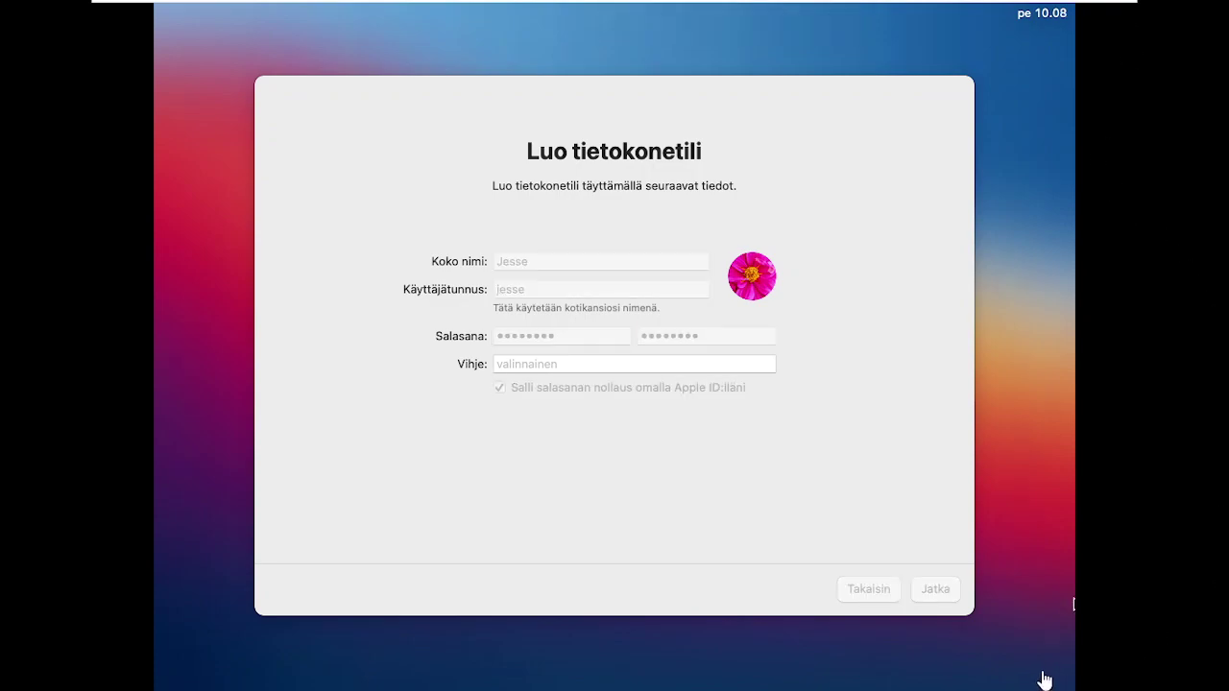
click(998, 664)
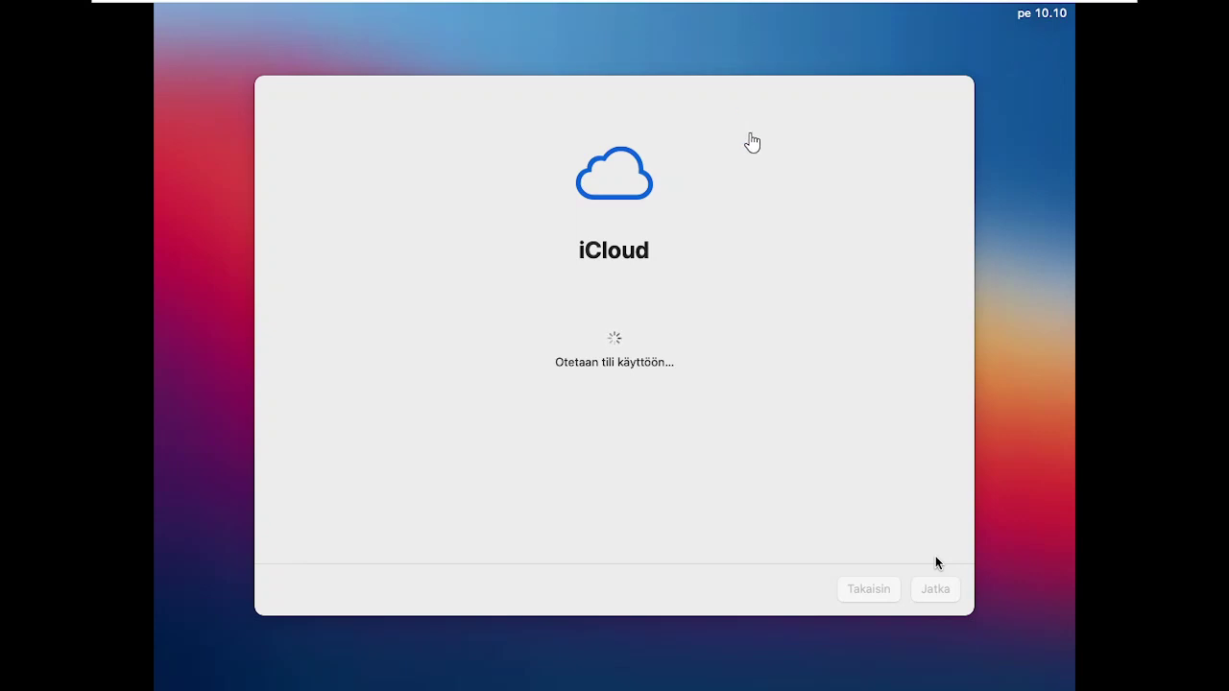
click(741, 341)
click(844, 355)
click(555, 4)
key(ctrl+alt)
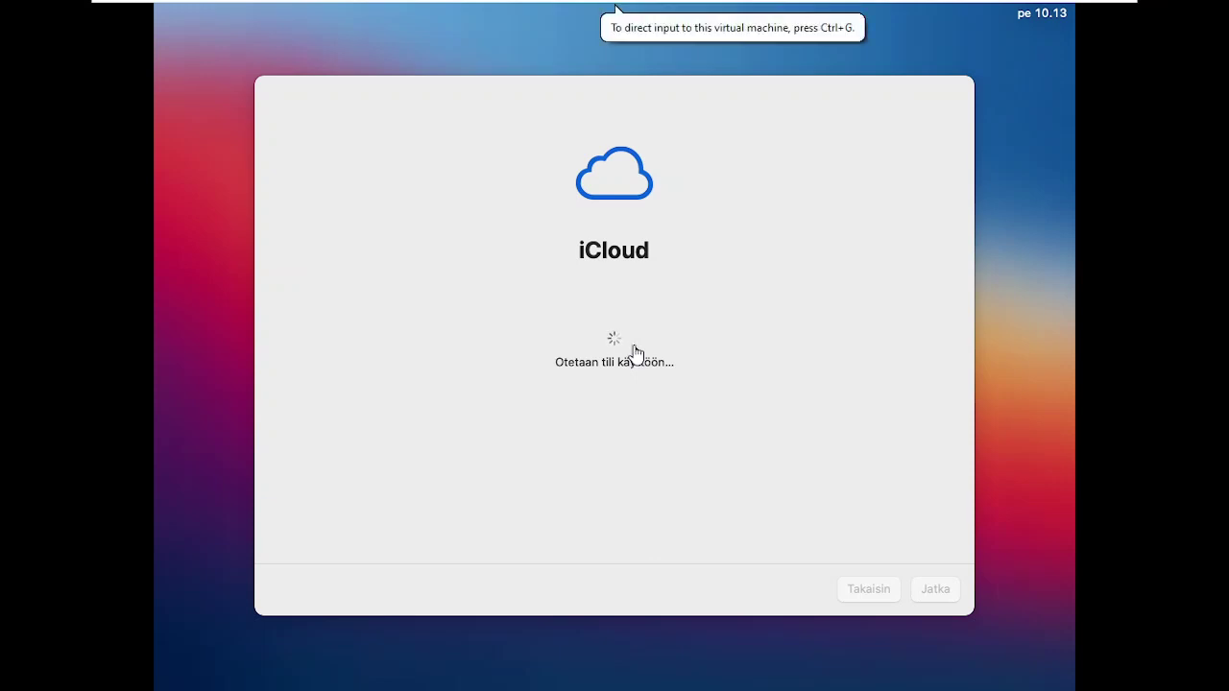
key(alt+Tab)
key(alt+Tab)
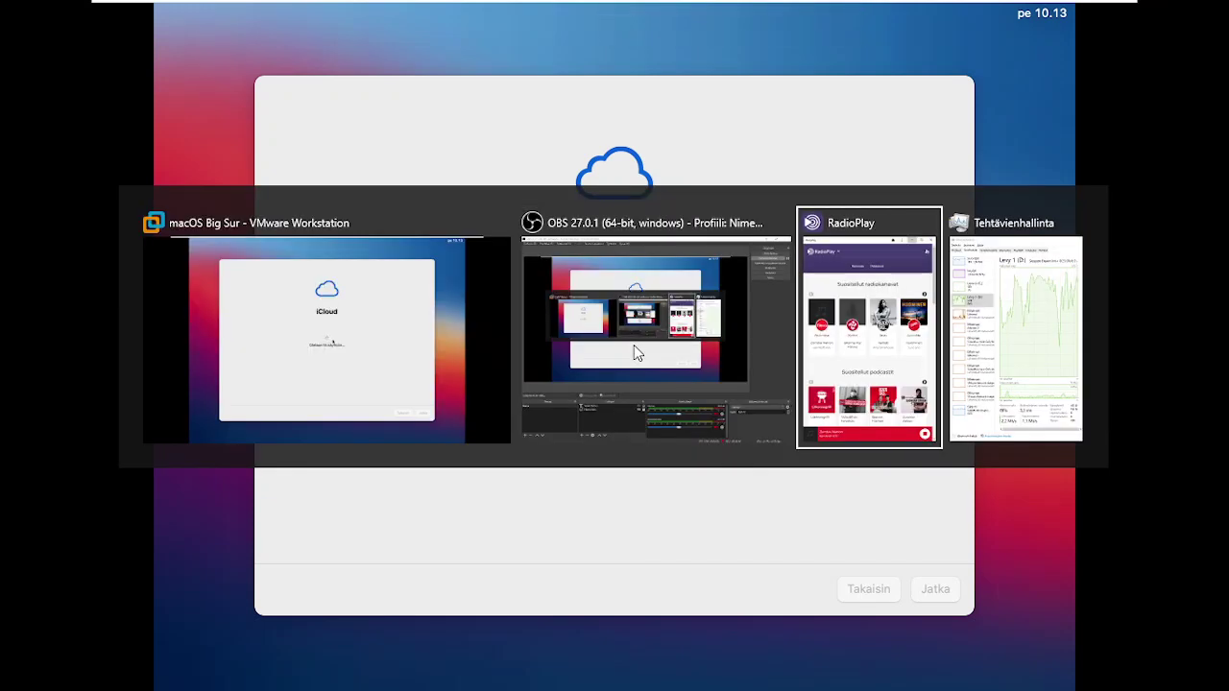
key(Escape)
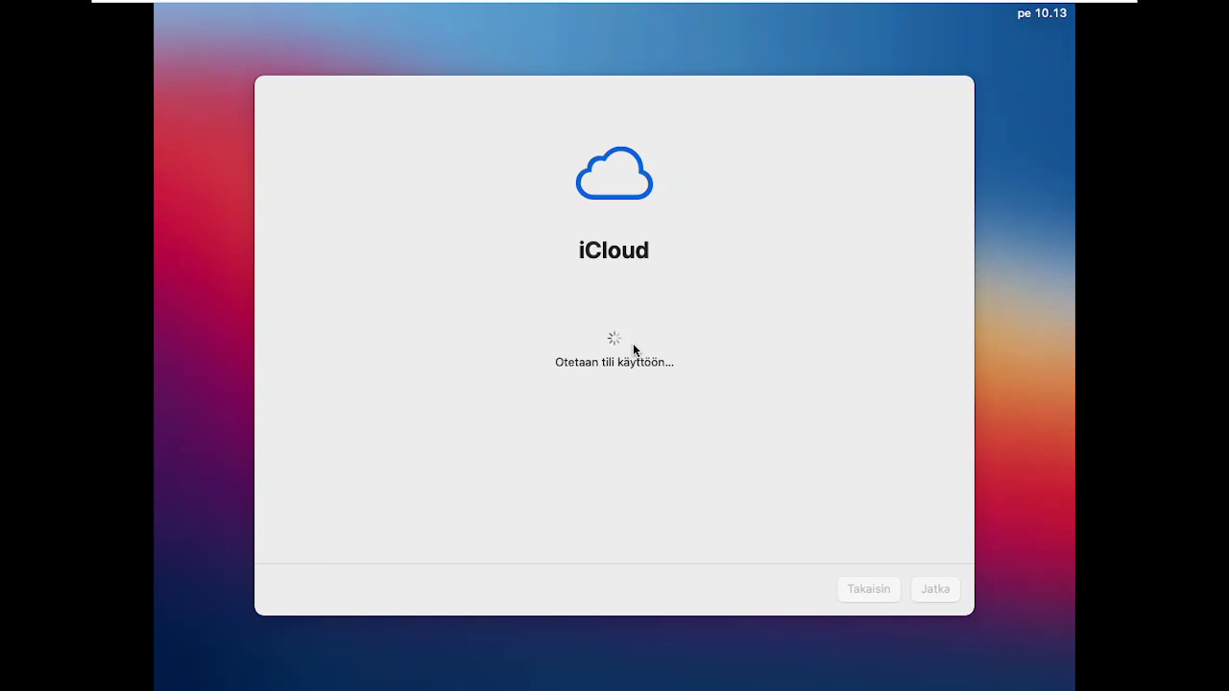
click(497, 322)
key(ctrl+alt)
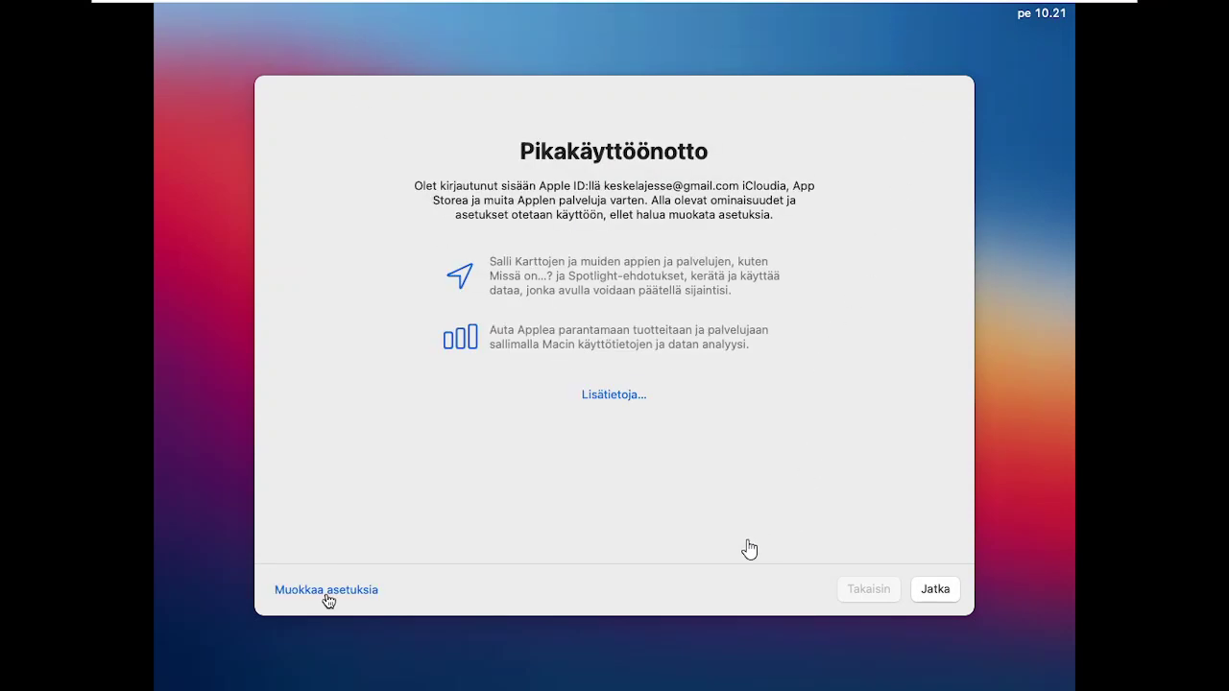
click(743, 549)
click(349, 591)
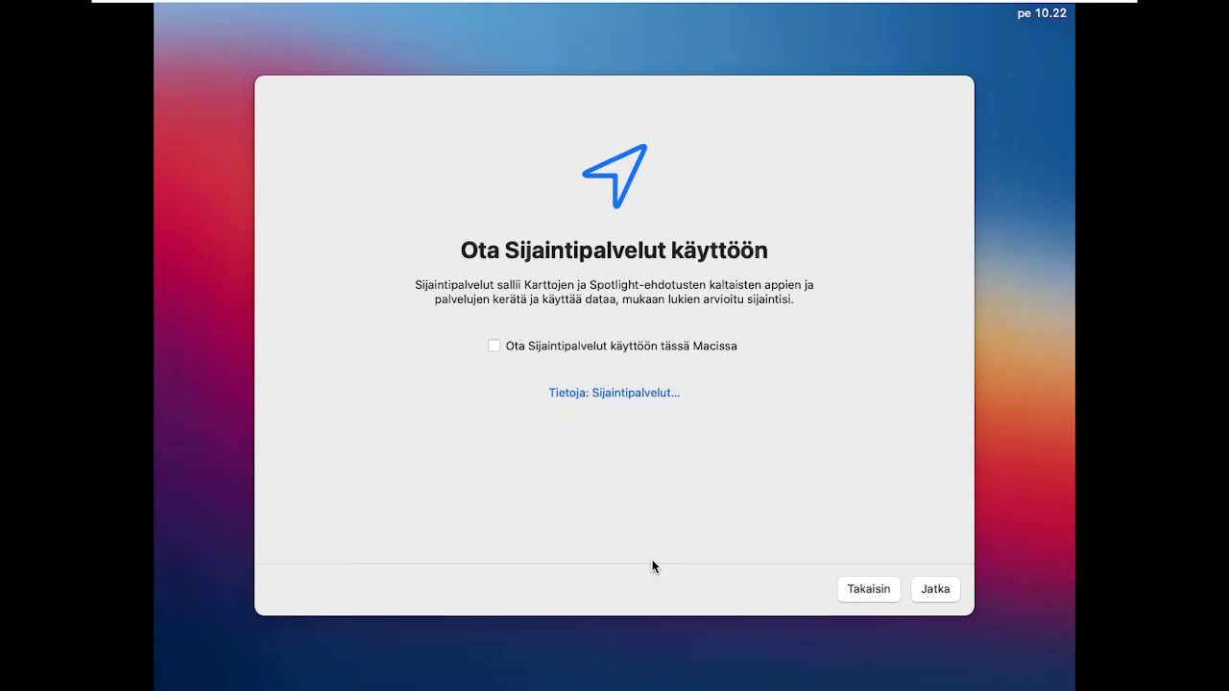
click(869, 589)
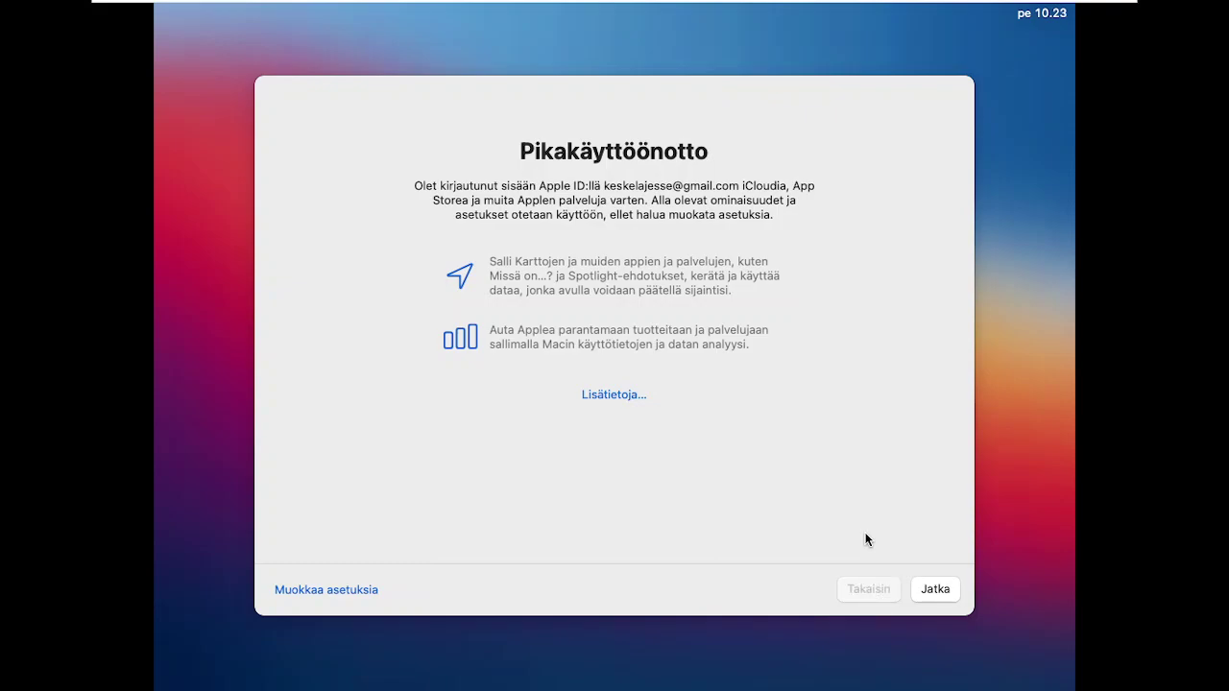
Step: Accept the Pikakäyttöönotto settings and continue past Analyysi without sharing crash and usage data with app developers
click(931, 587)
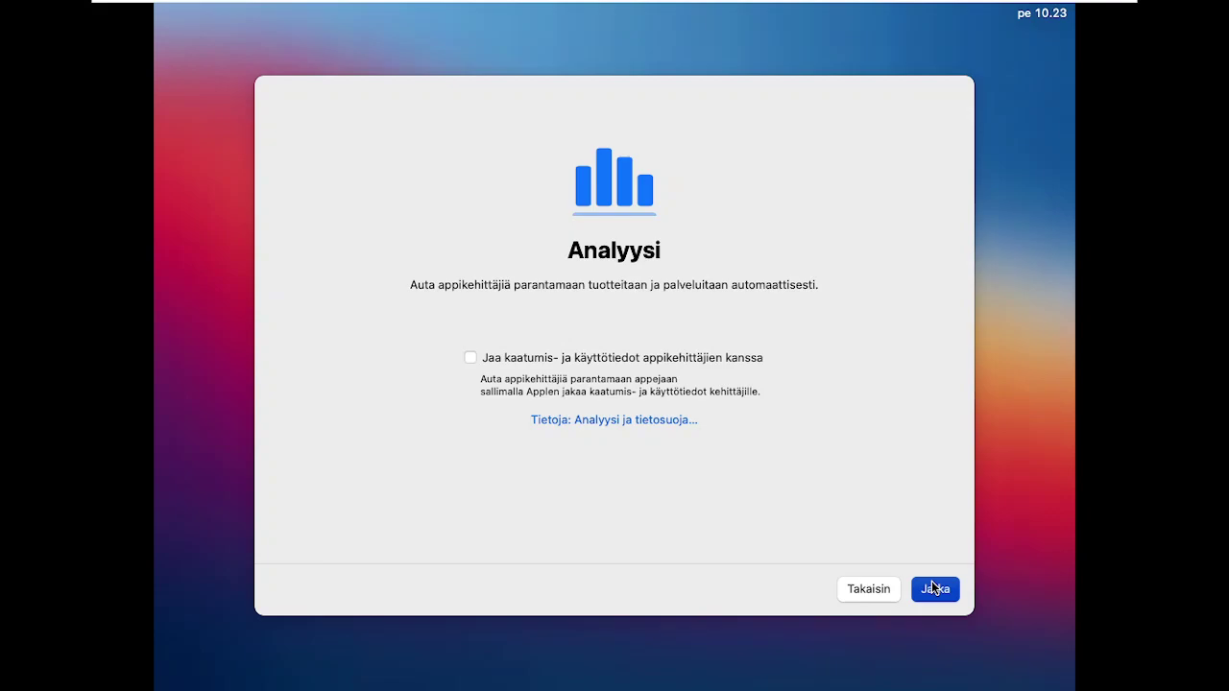
click(931, 587)
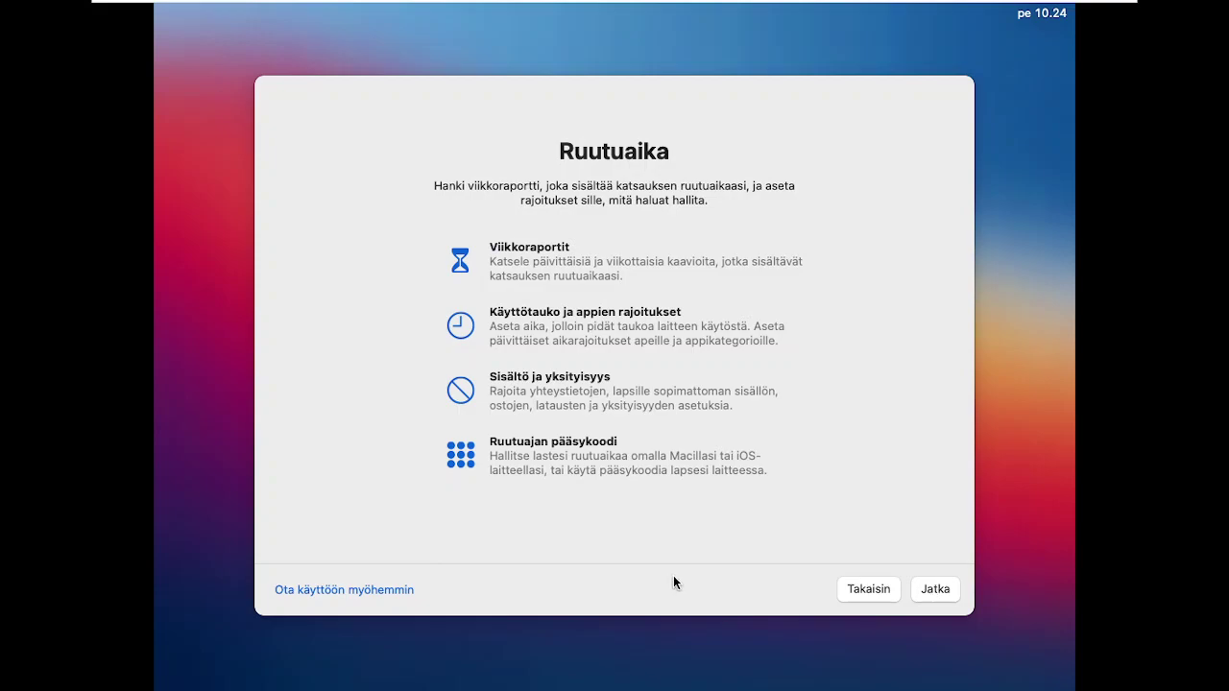
Step: Postpone the Ruutuaika setup, and set up Siri with Ota Kysy Siriltä käyttöön enabled and Jaa äänitallenteet chosen
click(377, 590)
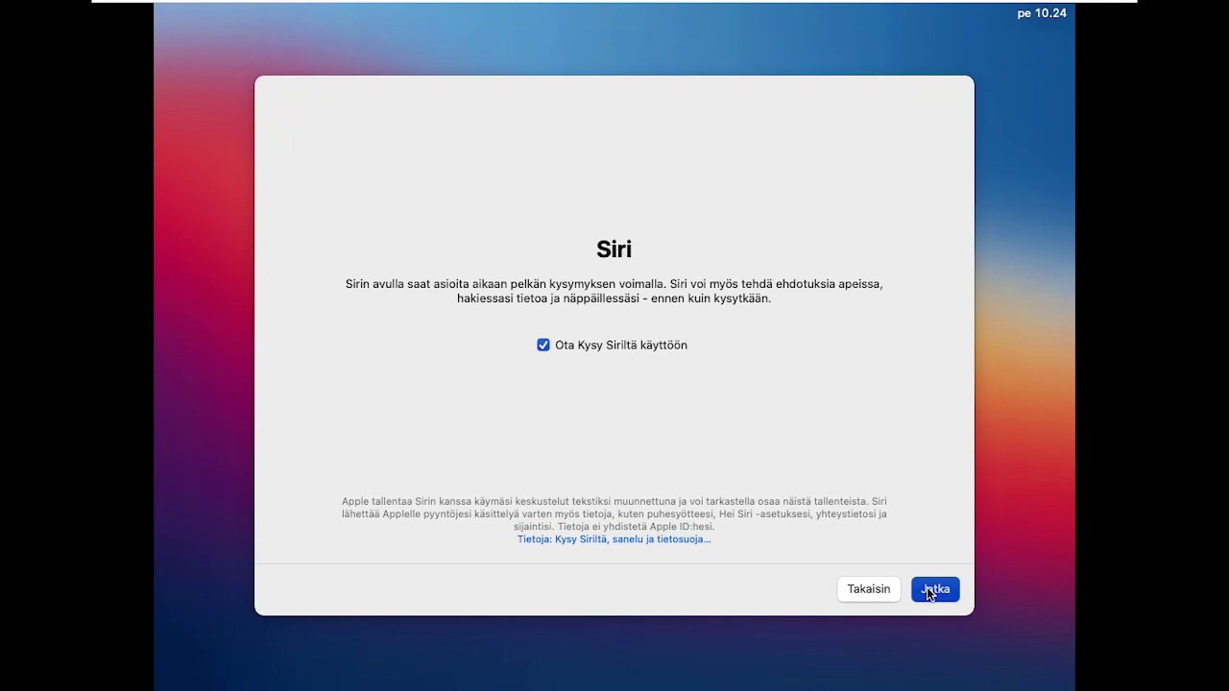
click(926, 590)
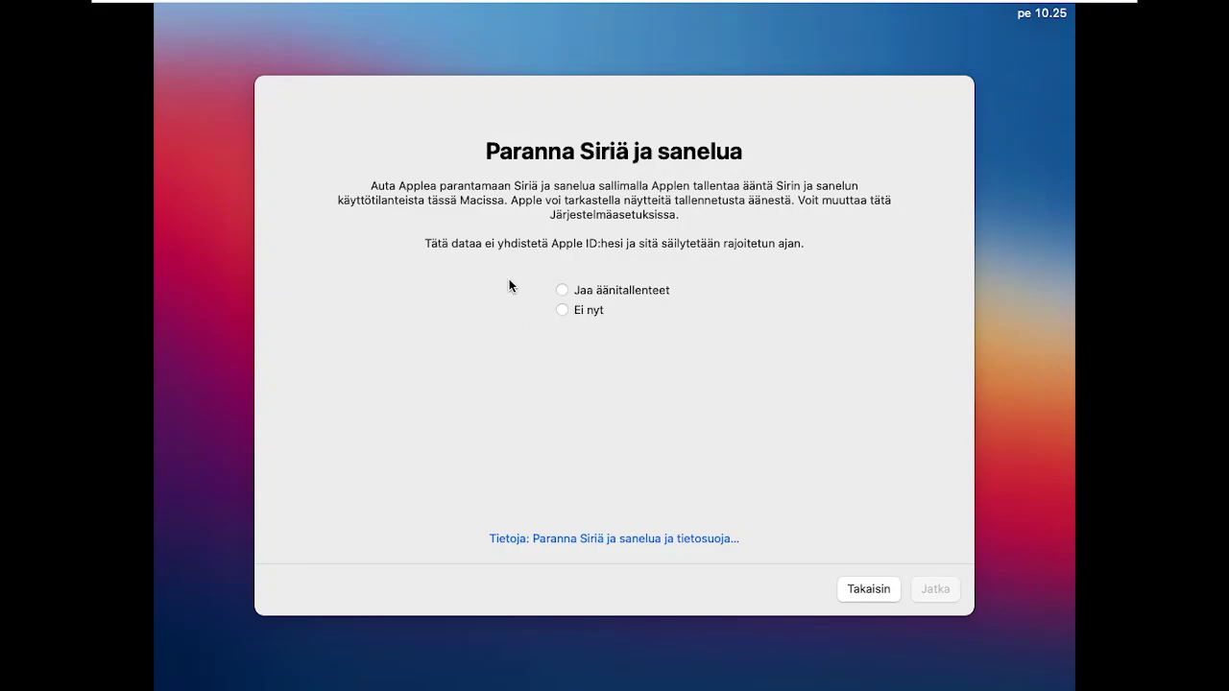
click(563, 290)
click(932, 589)
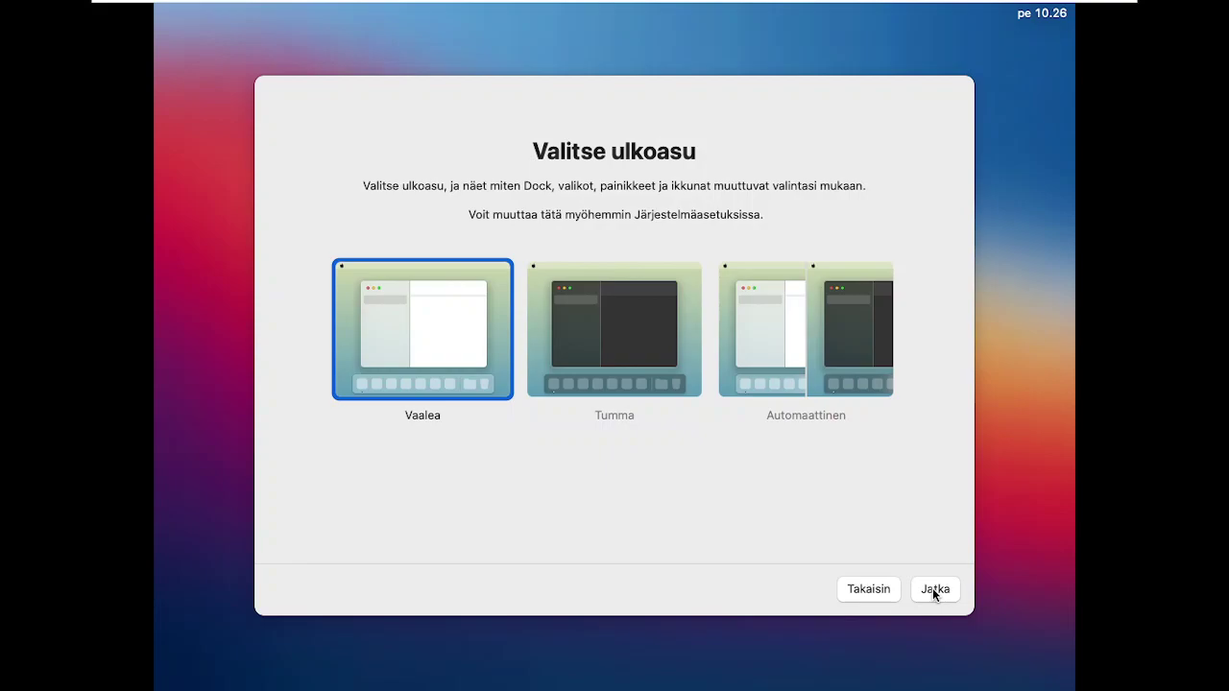
Step: Choose the Tumma appearance and continue to finish the initial macOS setup
click(638, 383)
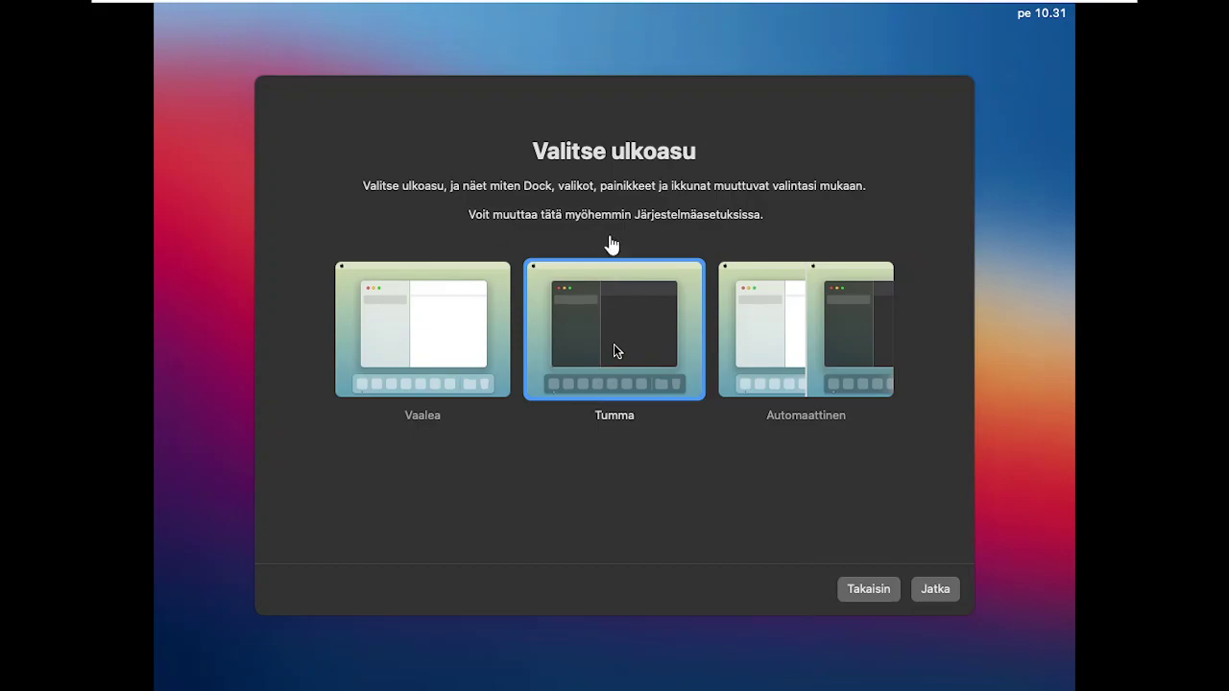
click(586, 173)
click(1072, 8)
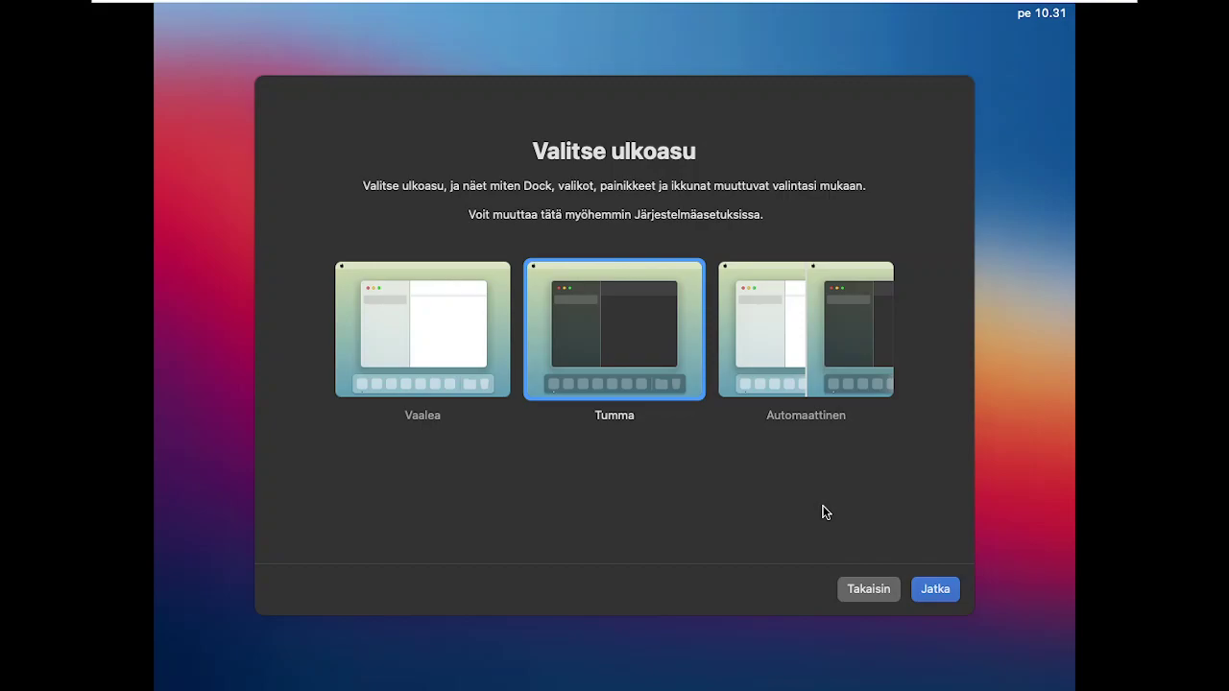
key(Return)
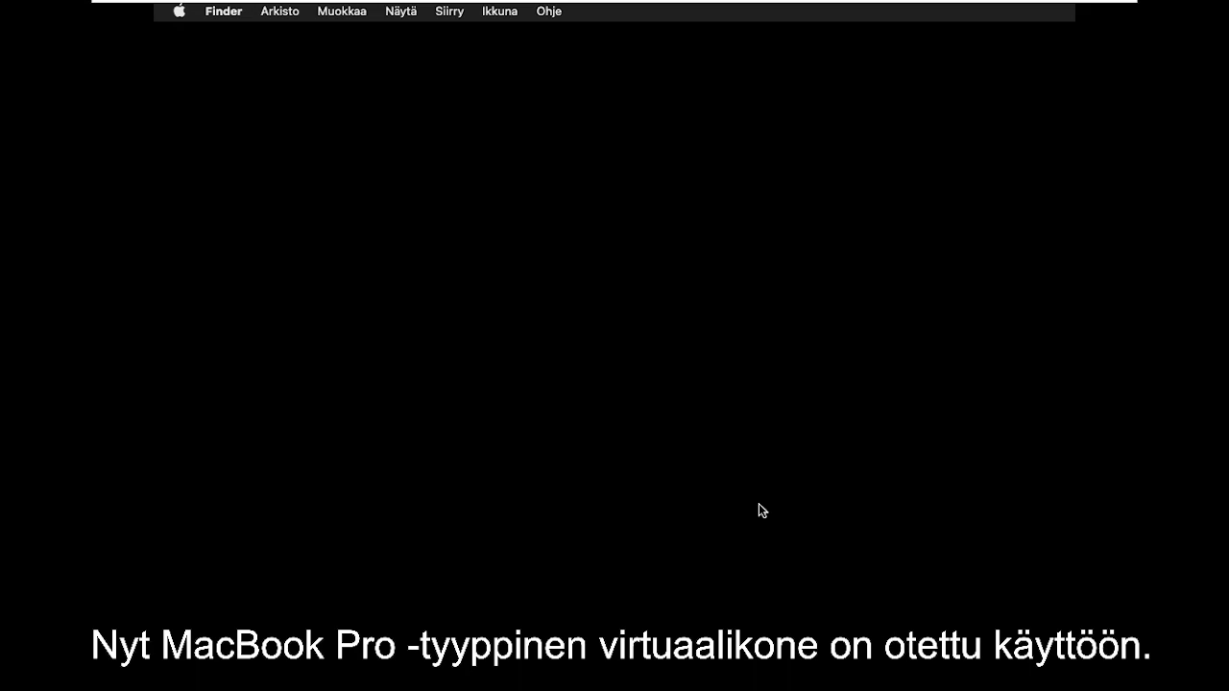
click(696, 351)
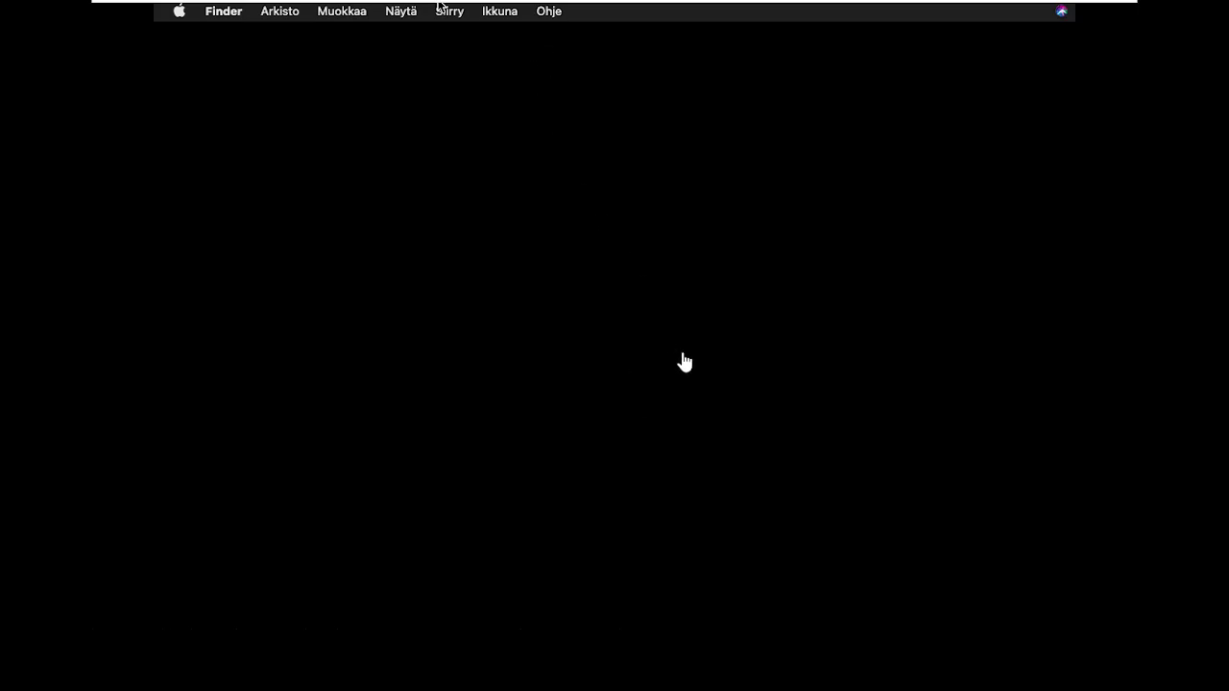
click(702, 397)
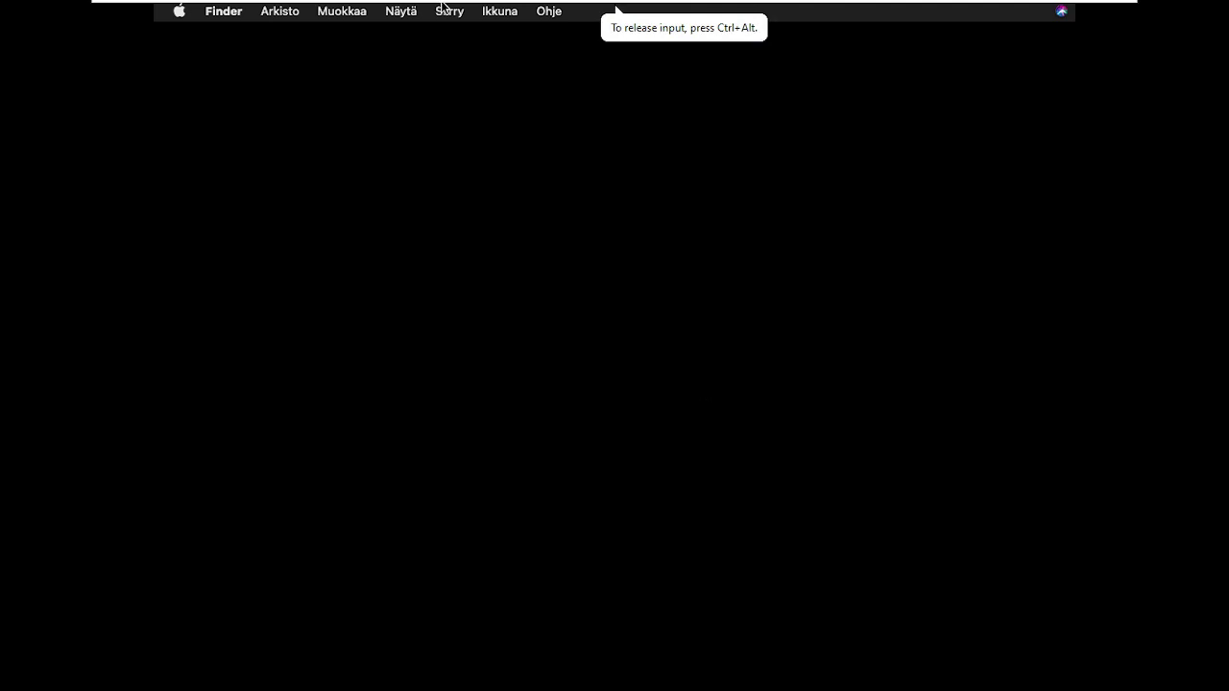
click(735, 463)
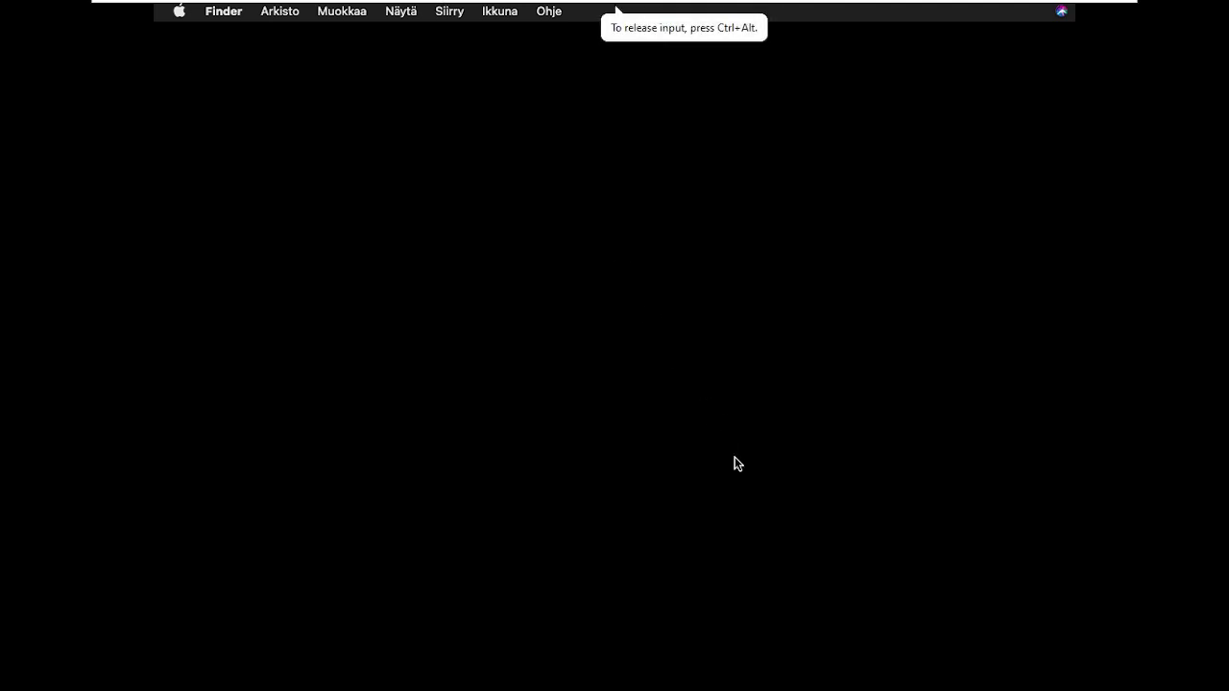